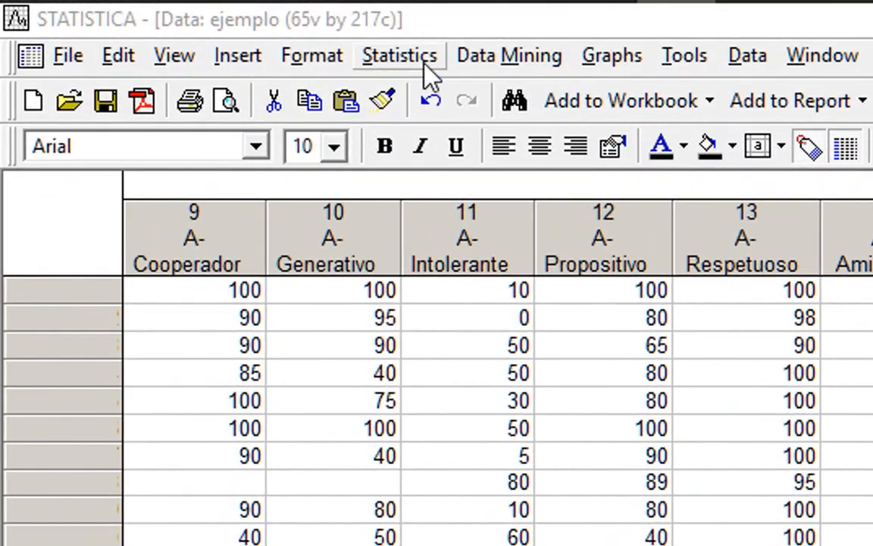
Open Factor Analysis from Multivariate Exploratory Techniques in the Statistics menu for the ejemplo dataset.
click(156, 22)
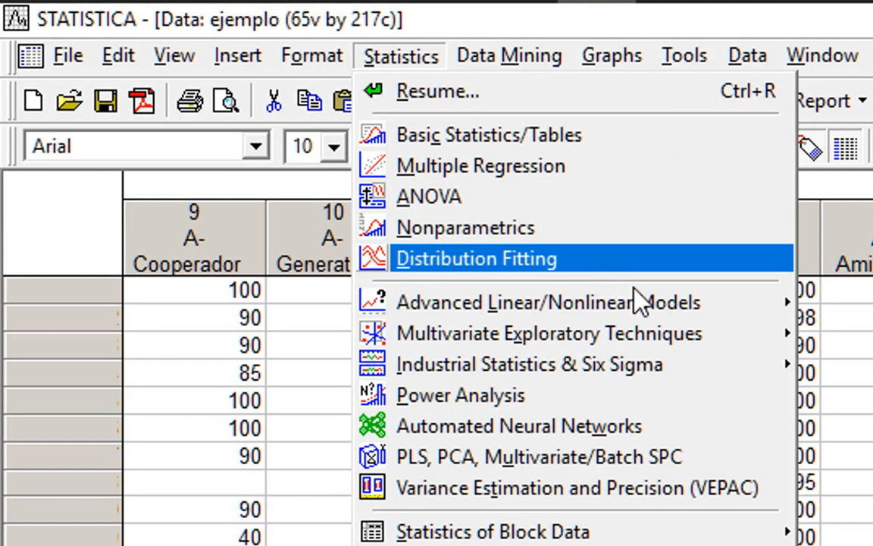
mouse_move(722, 330)
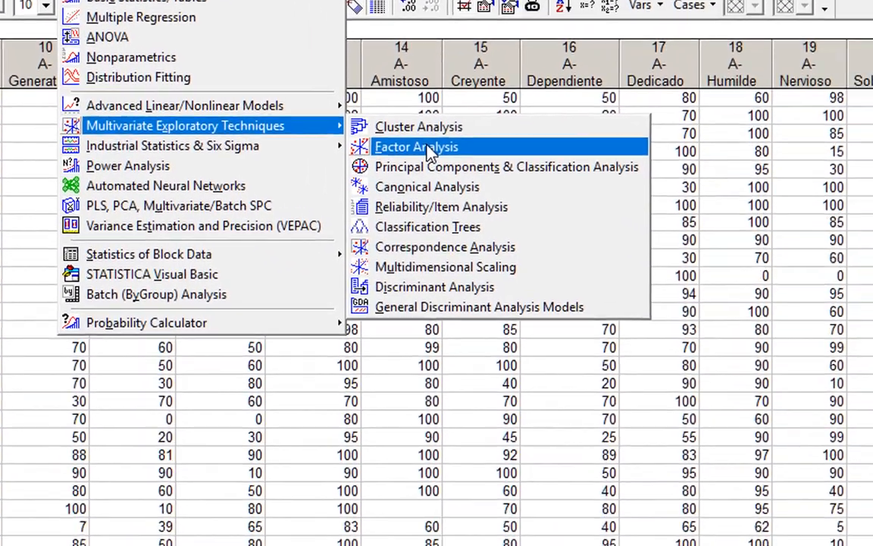
click(599, 239)
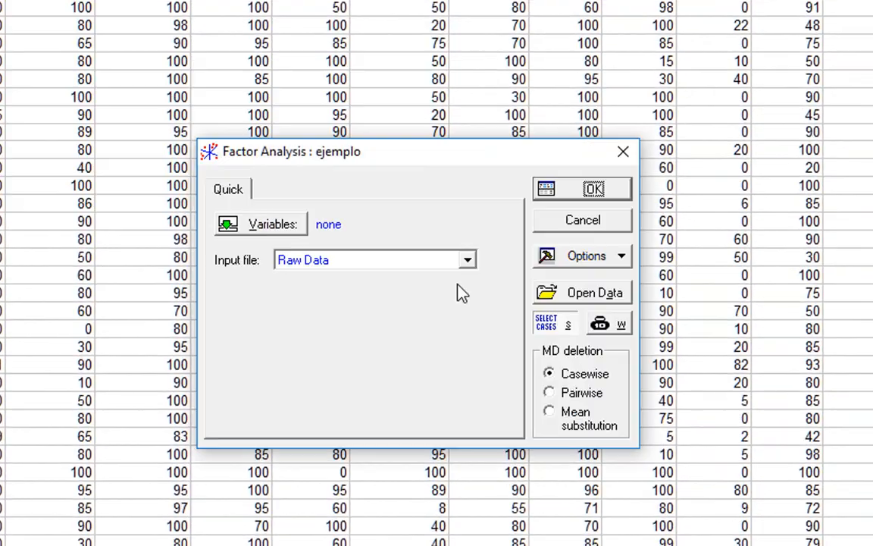
Select variables 38 P- Actualizar through 65 P- Activar as the analysis variables.
click(278, 235)
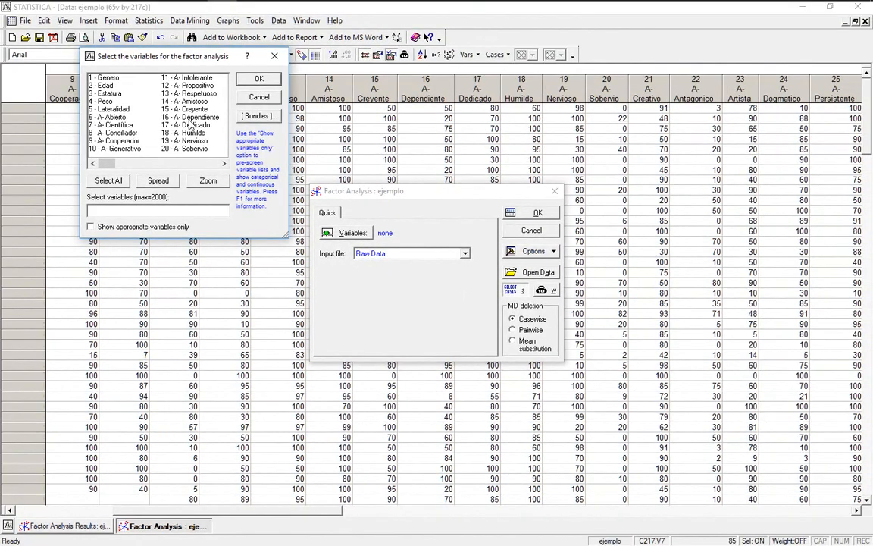
click(201, 165)
click(201, 165)
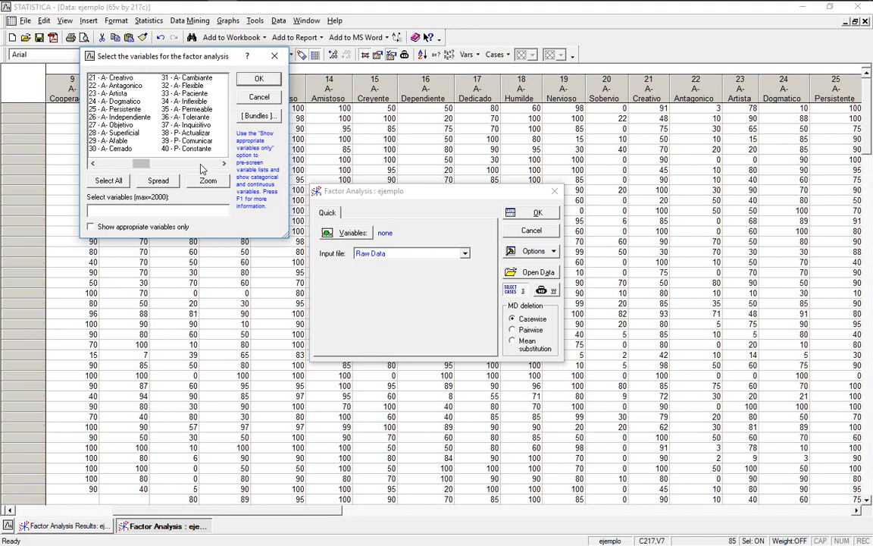
click(201, 164)
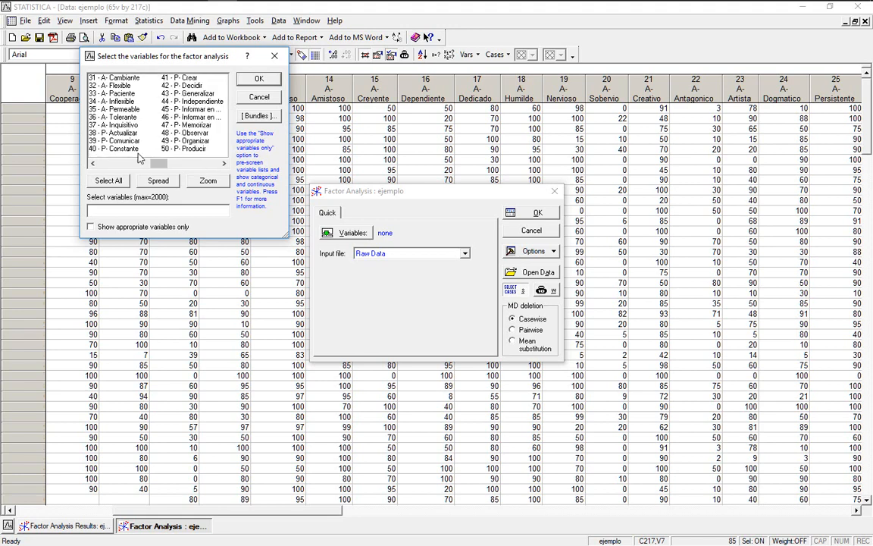
click(125, 133)
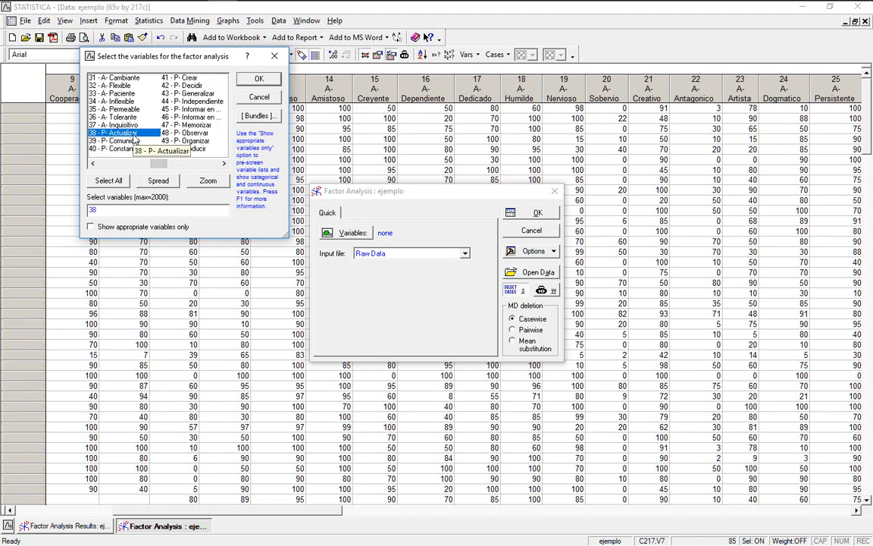
click(191, 165)
click(191, 164)
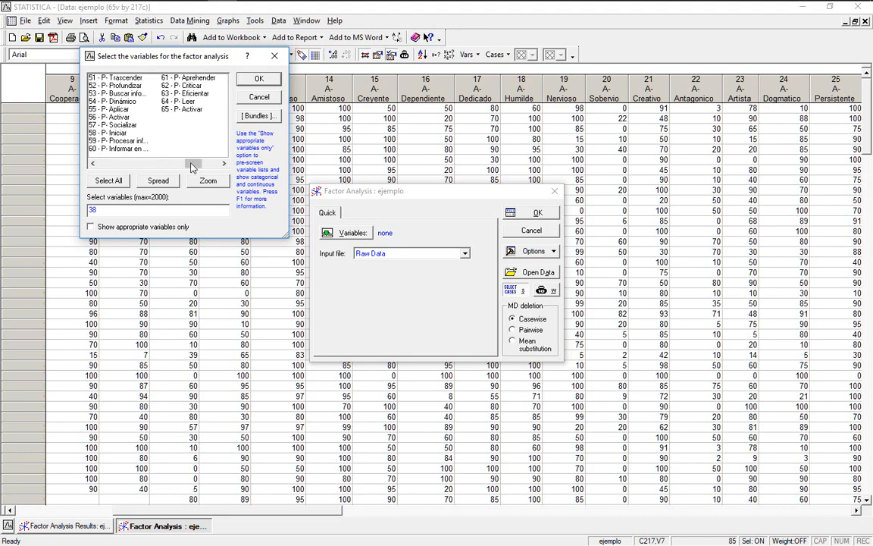
shift+click(188, 110)
click(259, 79)
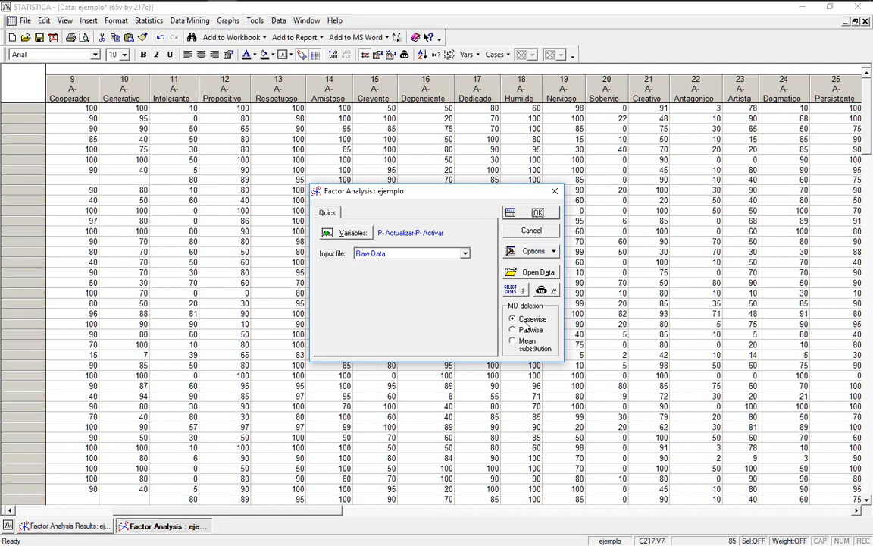
Accept the variables and open the Advanced extraction options, noting 210 valid cases and 28 variables.
click(531, 213)
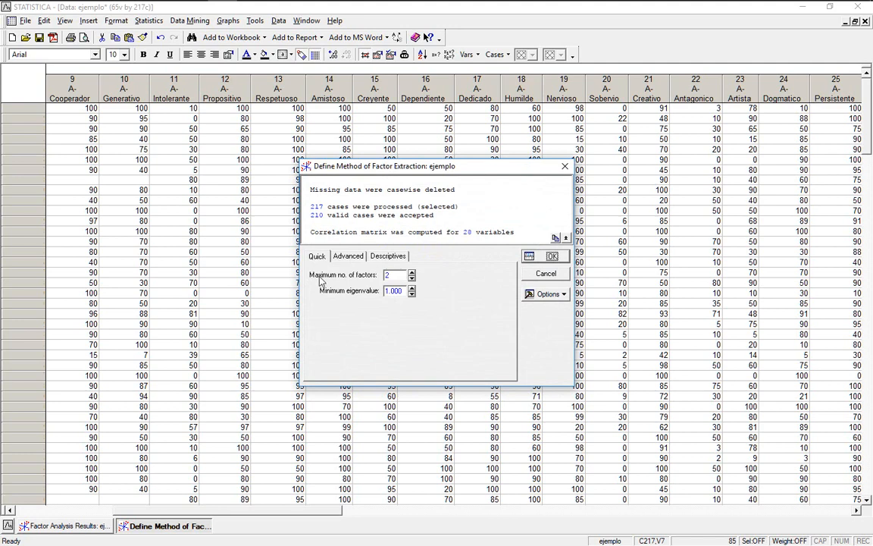
click(349, 256)
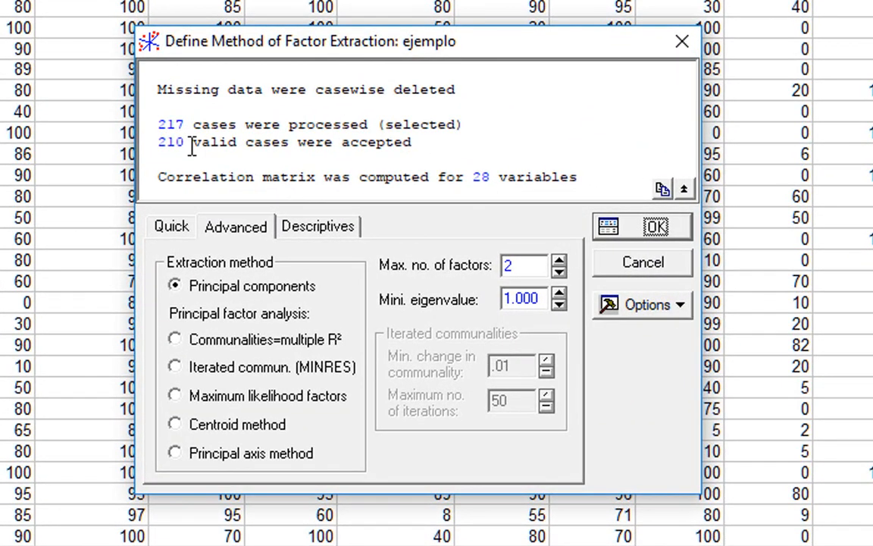
drag(183, 125, 157, 142)
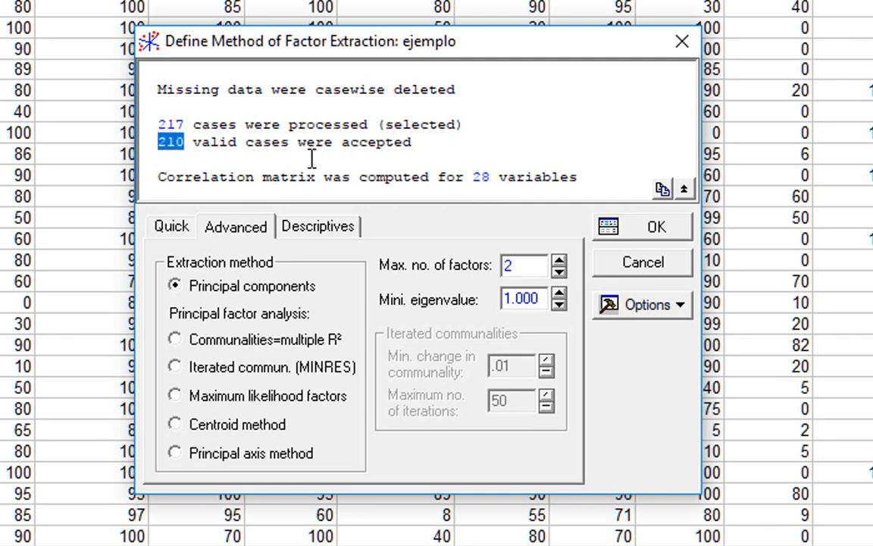
drag(494, 178, 476, 182)
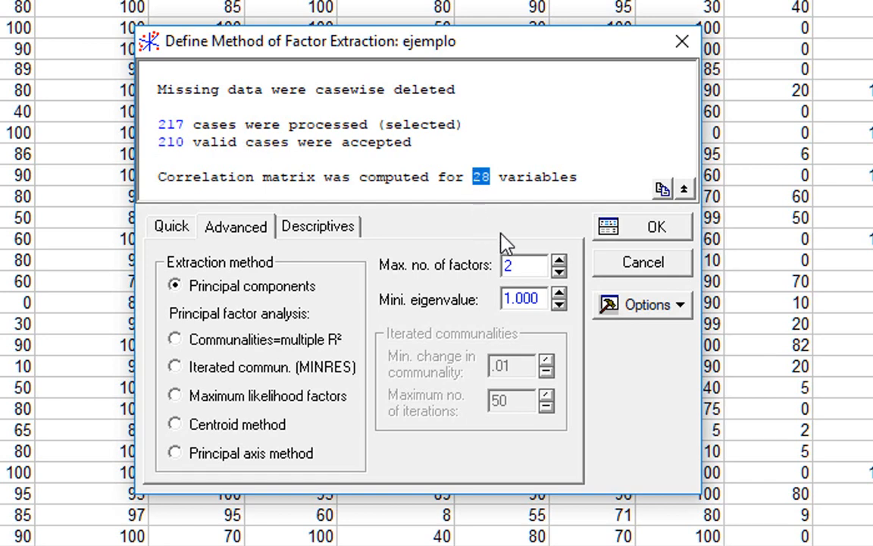
click(525, 265)
Set Max. no. of factors to 28 after 29 is rejected, and run the principal components extraction.
text(8)
key(BackSpace)
text(9)
click(641, 236)
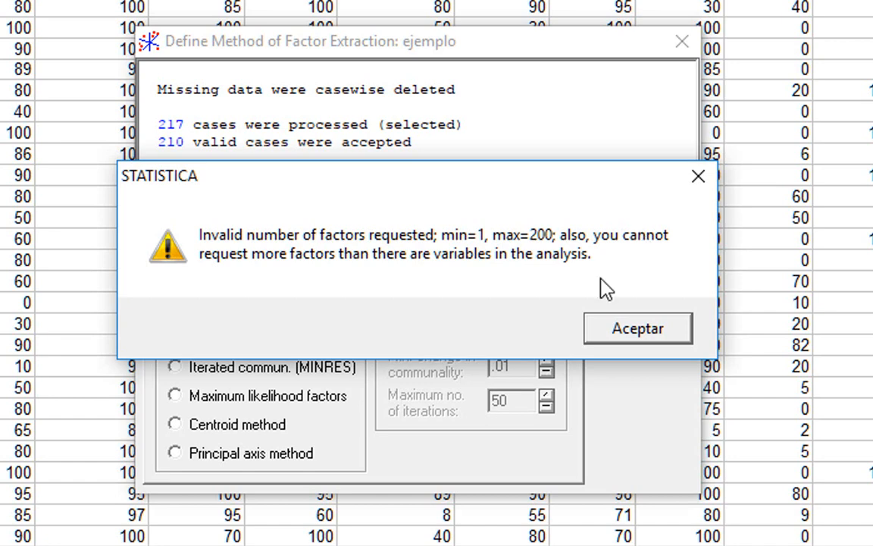
click(597, 326)
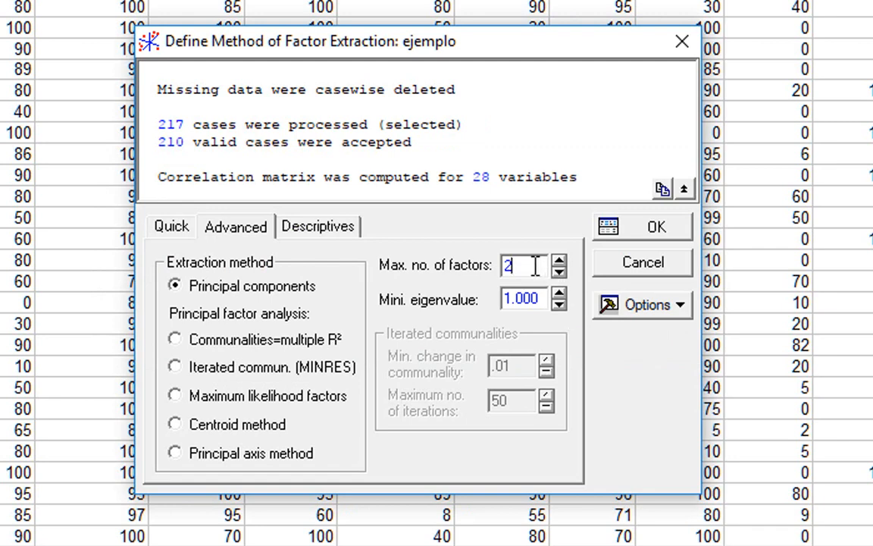
text(8)
click(641, 231)
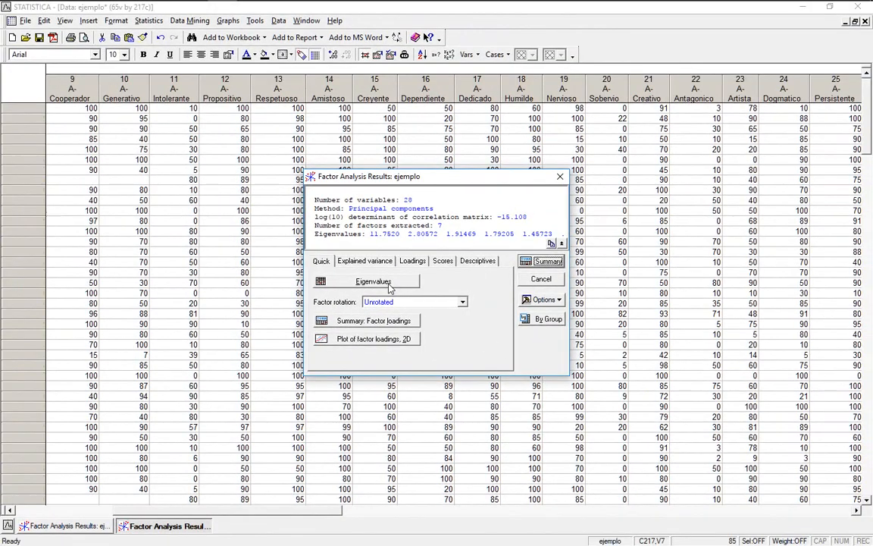
Show the Eigenvalues table and highlight the 79.09905% cumulative variance at component 7.
click(389, 287)
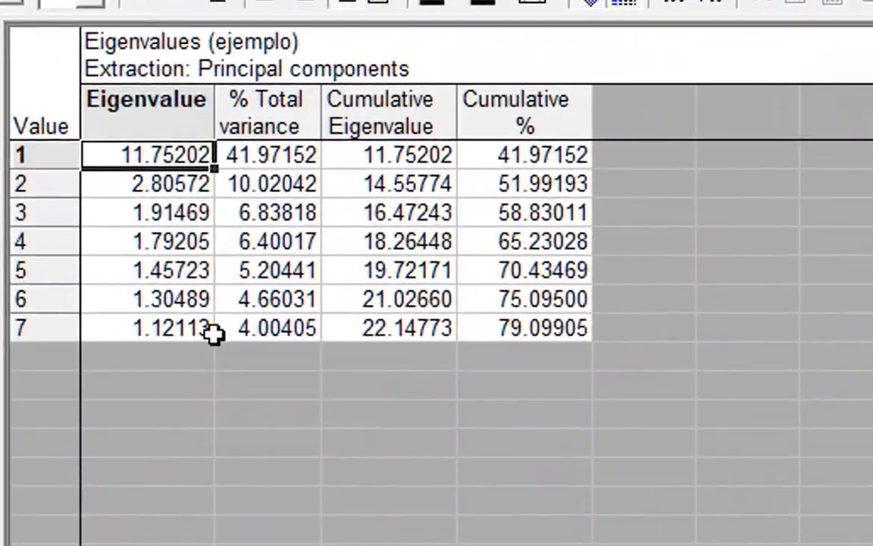
click(29, 328)
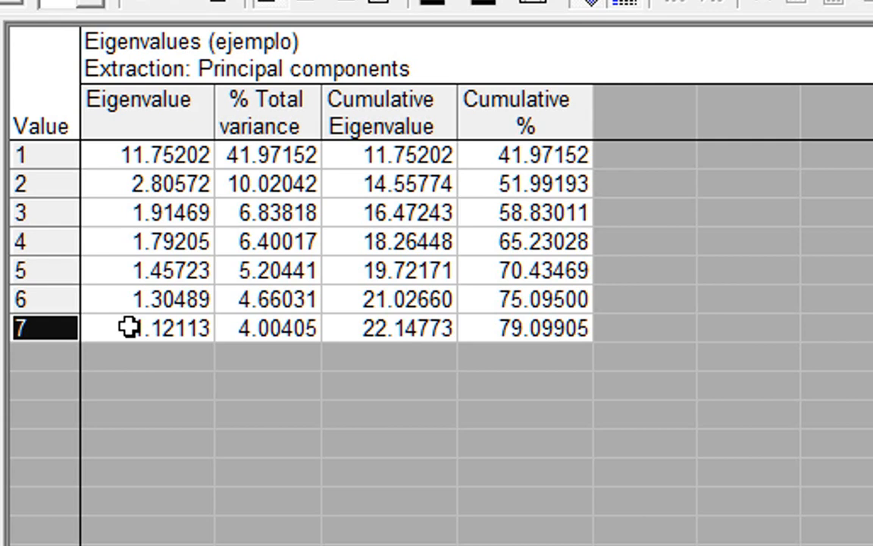
click(501, 328)
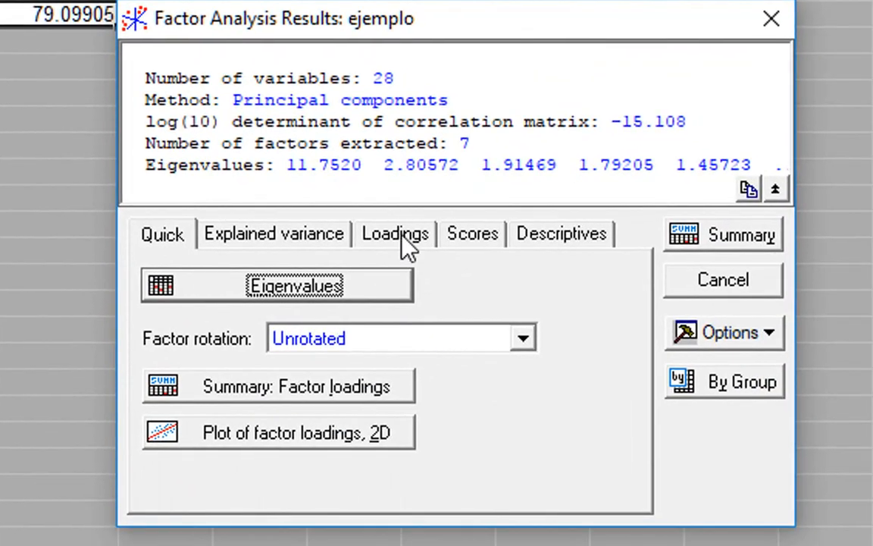
Choose Varimax raw as the factor rotation on the Loadings tab.
click(402, 232)
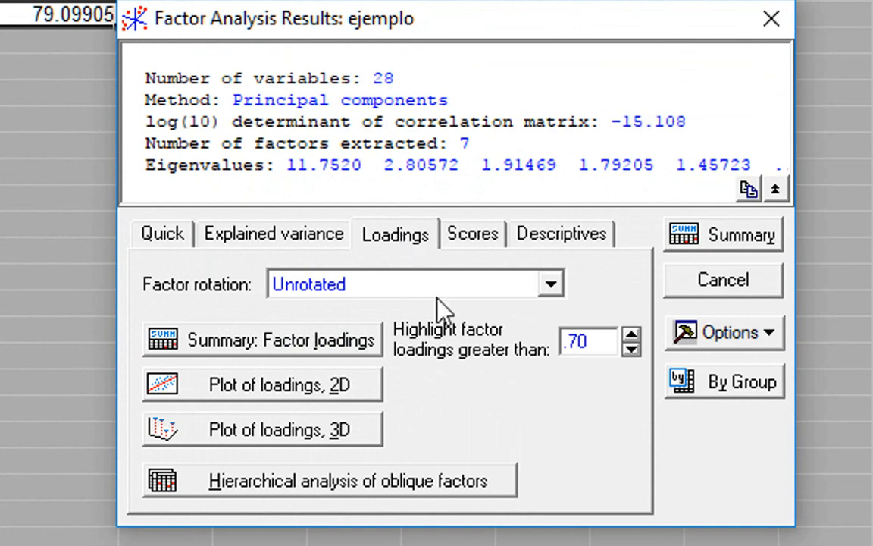
click(502, 289)
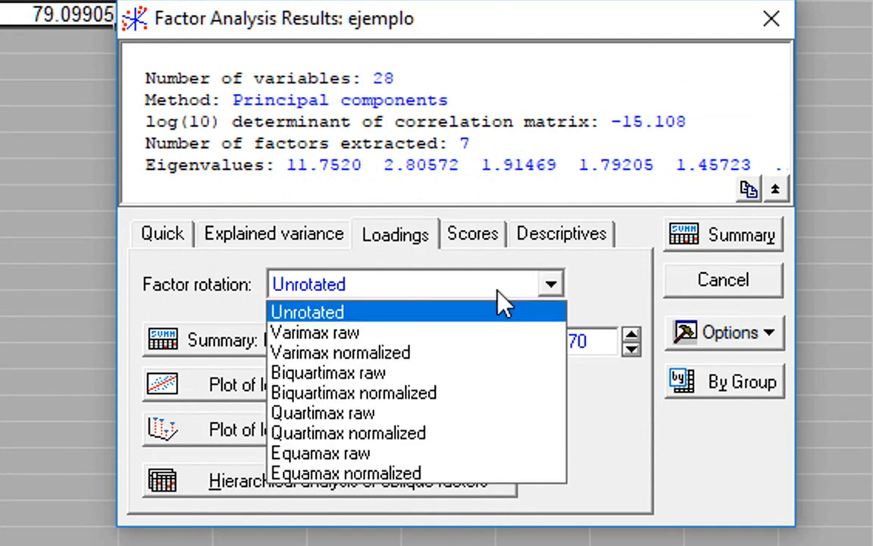
click(480, 333)
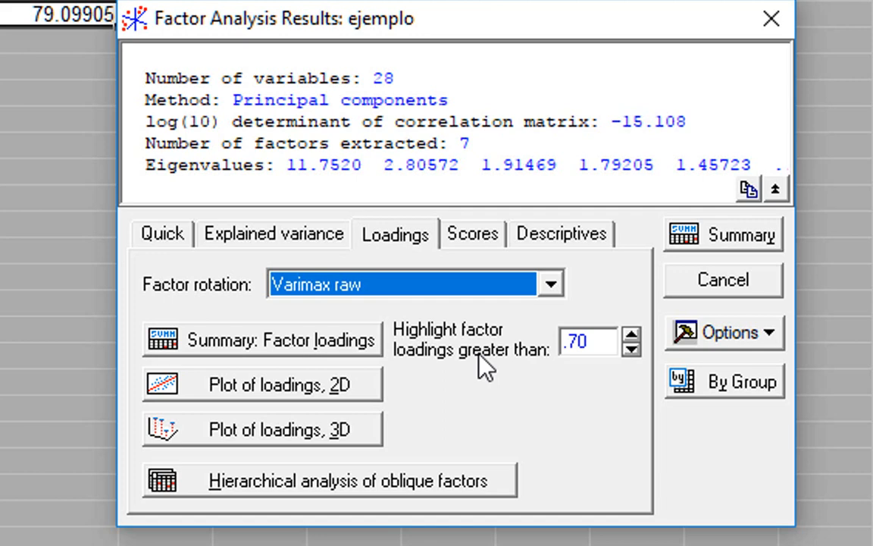
click(597, 347)
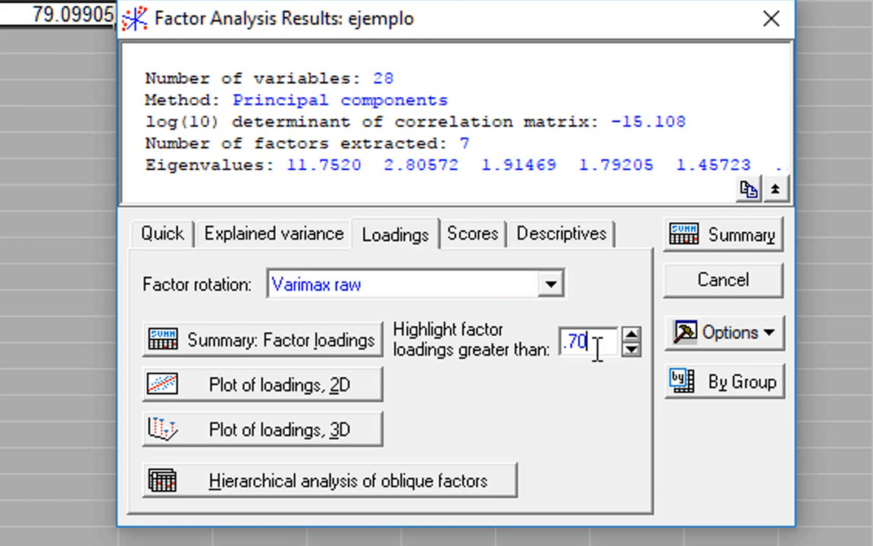
Change the loading highlight threshold from .70 to .33 and generate the loadings Summary table.
key(BackSpace)
key(BackSpace)
key(BackSpace)
text(33)
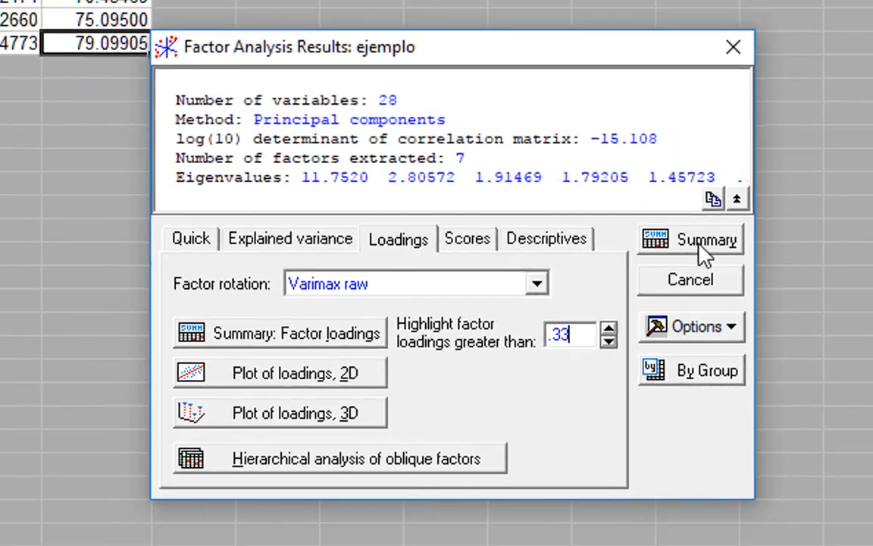
click(732, 241)
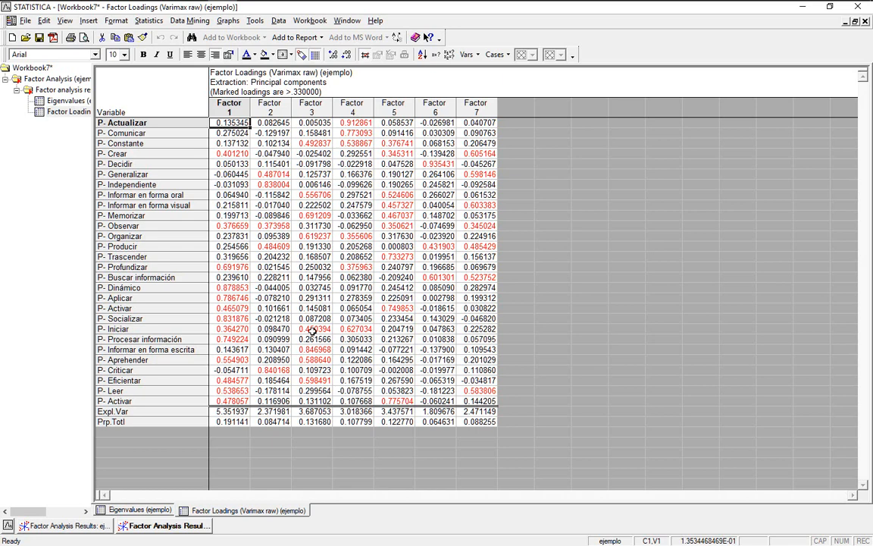
Inspect the Factor 1–3 columns and Factor 1's Crear, Observar, Dinámico and Constante loadings.
click(227, 108)
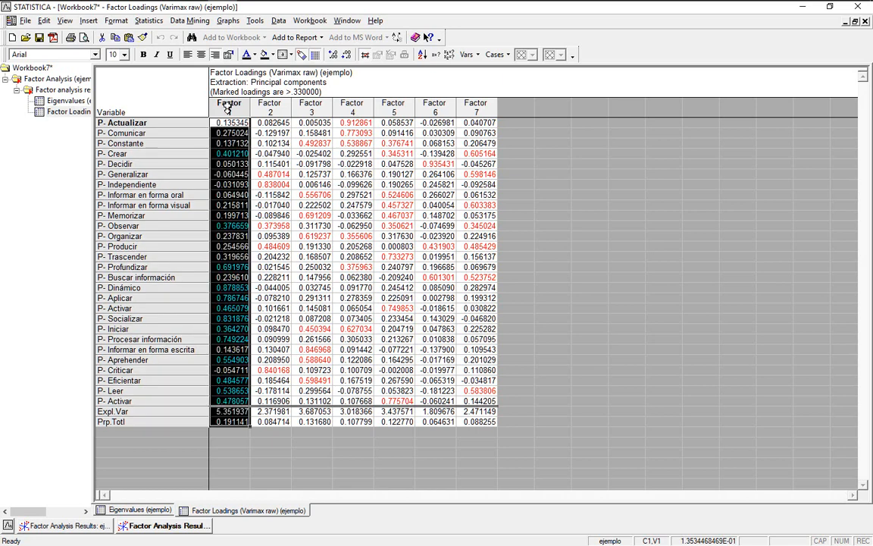
click(270, 107)
click(310, 106)
click(227, 143)
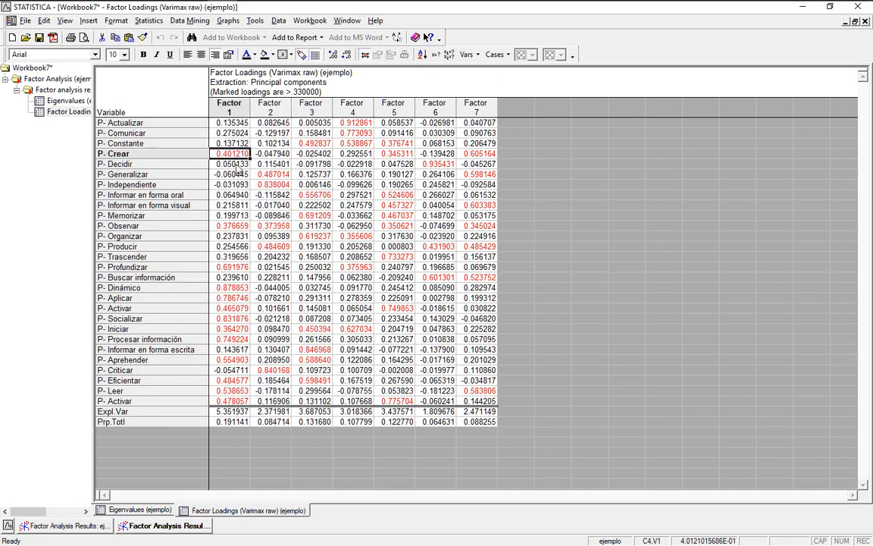
click(228, 226)
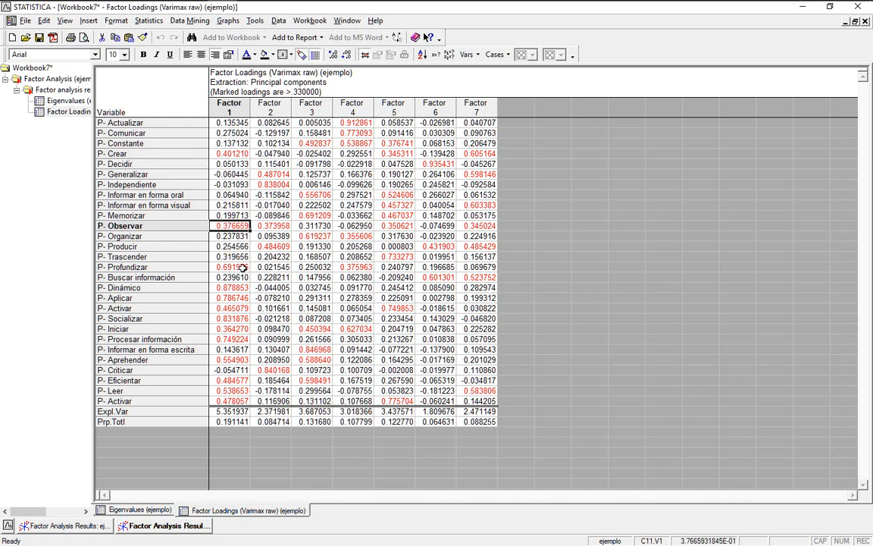
click(232, 287)
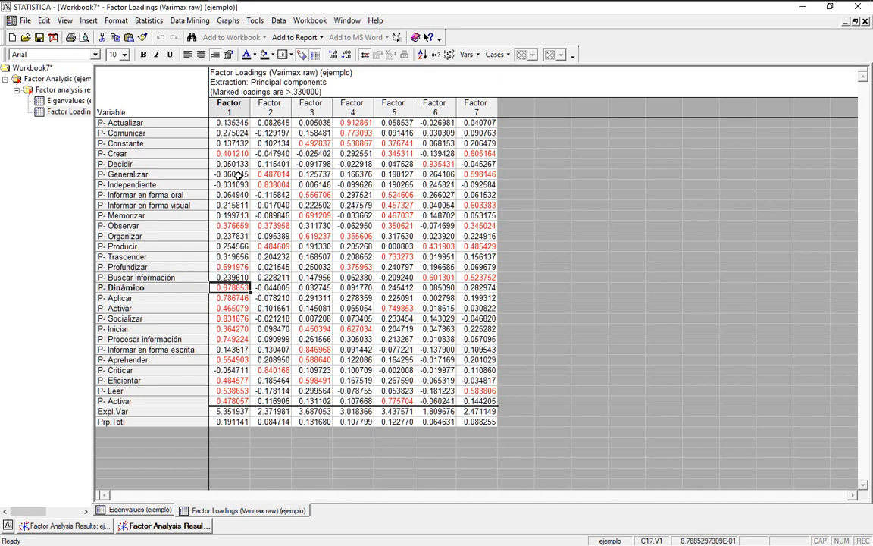
drag(221, 122, 239, 138)
click(239, 141)
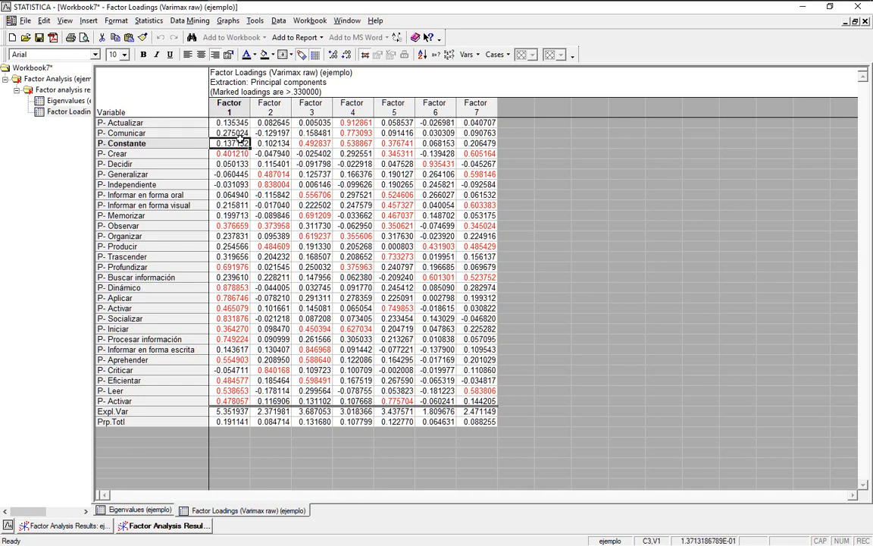
Review Factor 1's marked loadings from Crear to Procesar información, plus Constante on Factor 3.
click(220, 100)
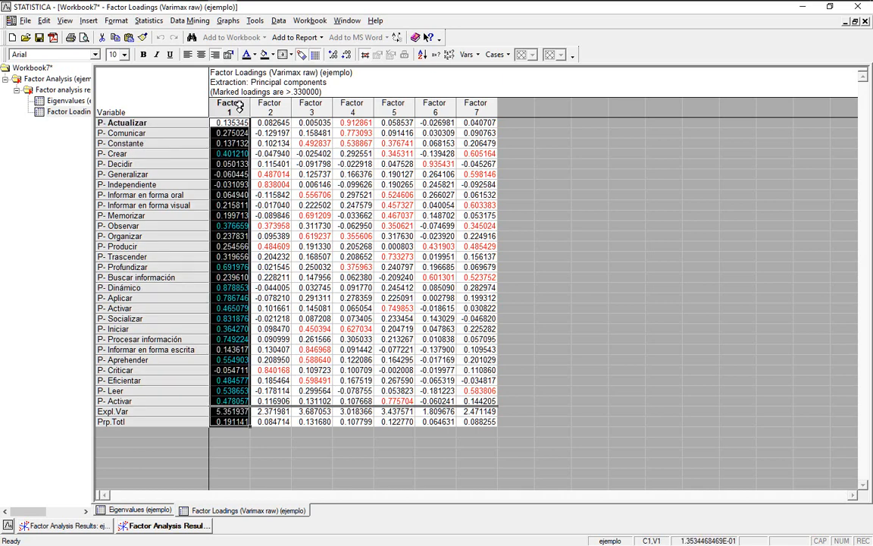
click(234, 153)
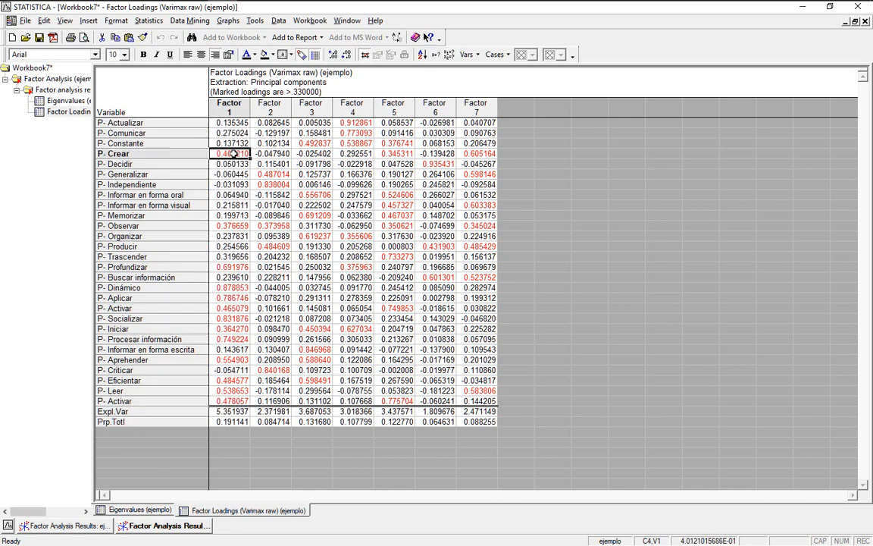
click(237, 226)
click(230, 267)
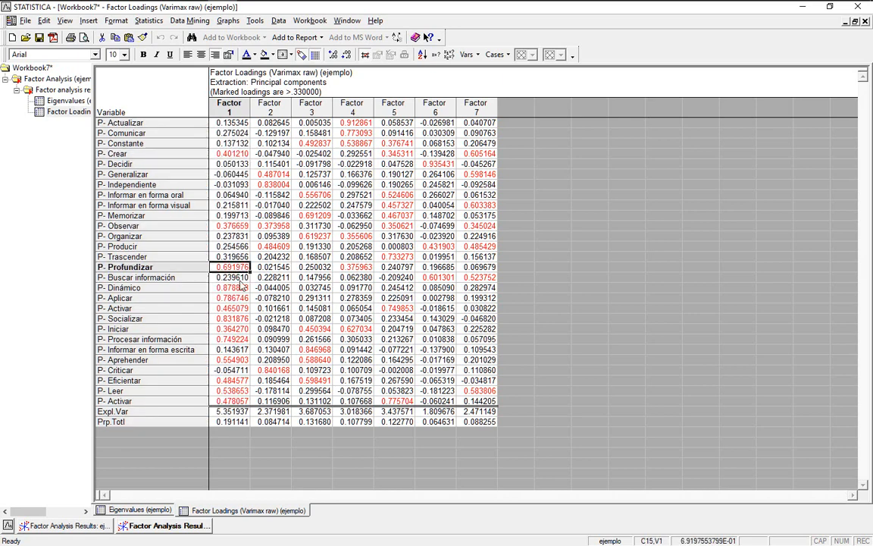
drag(231, 288, 234, 340)
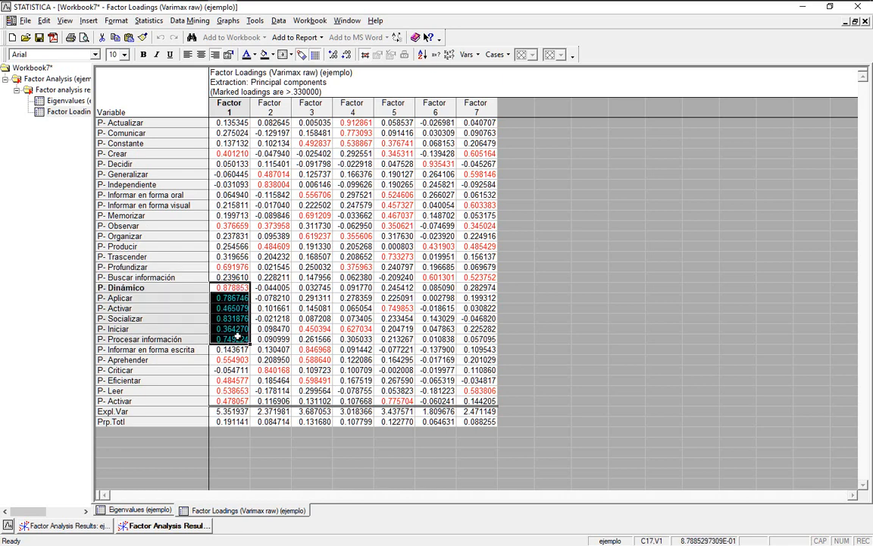
click(243, 153)
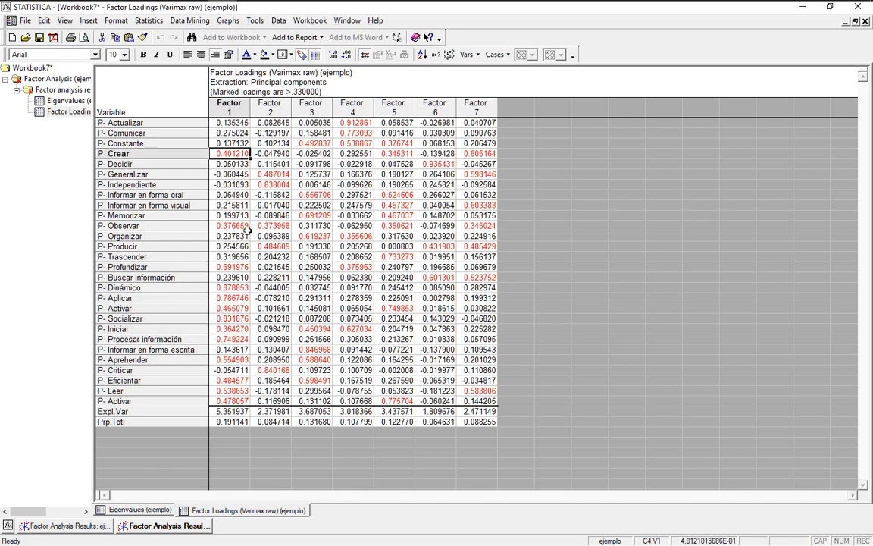
click(216, 103)
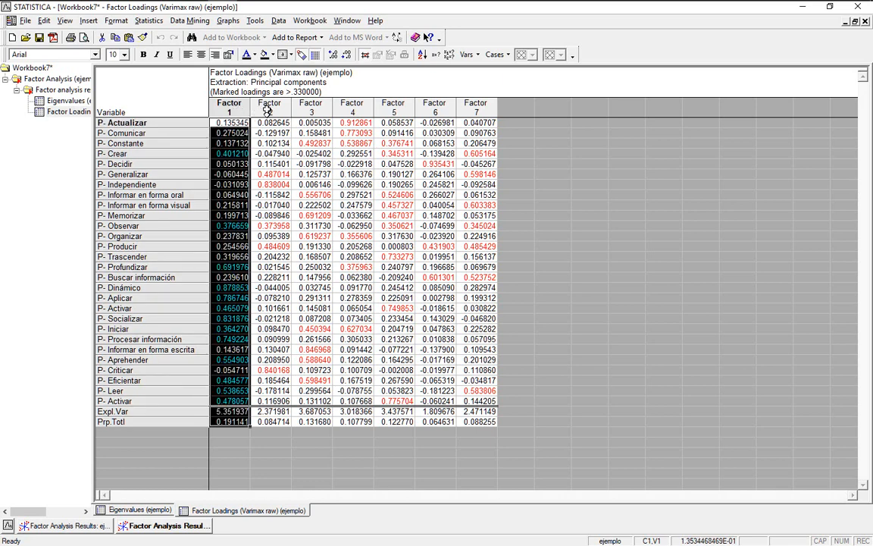
click(267, 108)
click(293, 104)
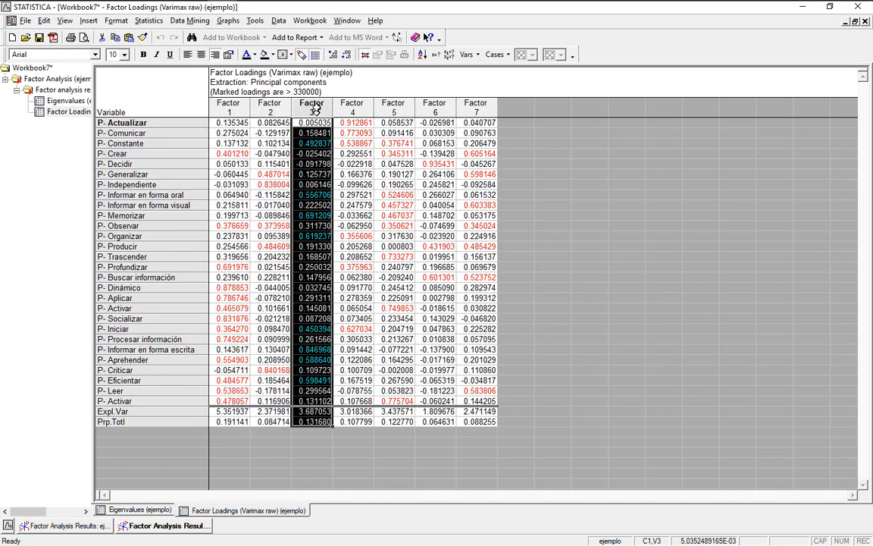
click(312, 143)
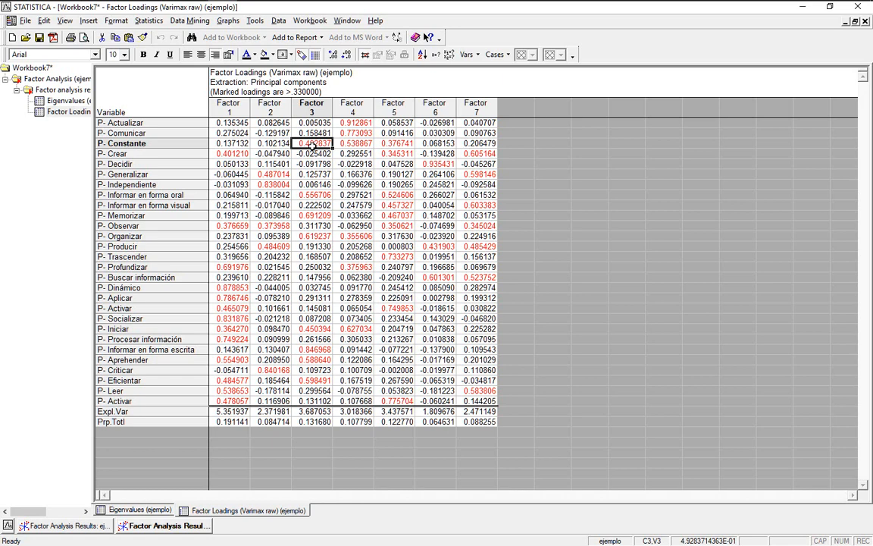
Recheck Factor 1's marked Crear, Observar and Profundizar loadings, then bring back Factor Analysis Results.
click(214, 101)
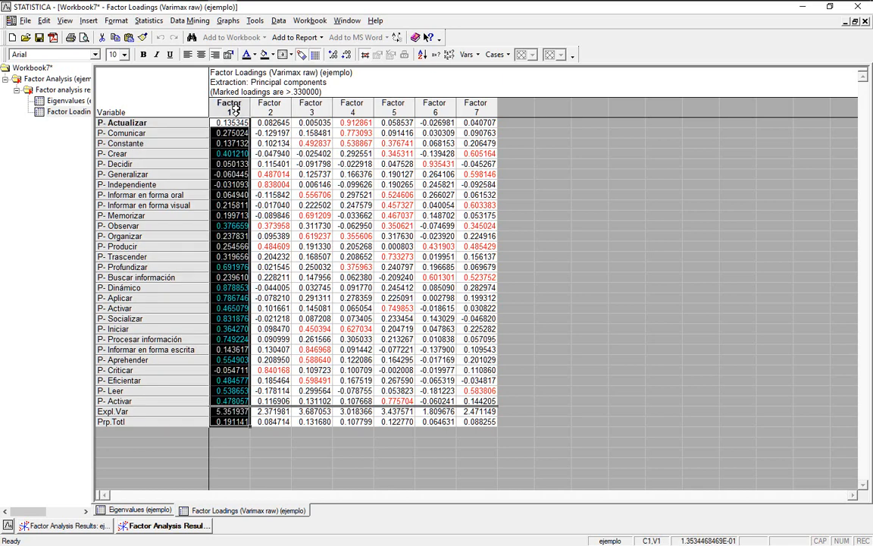
click(234, 154)
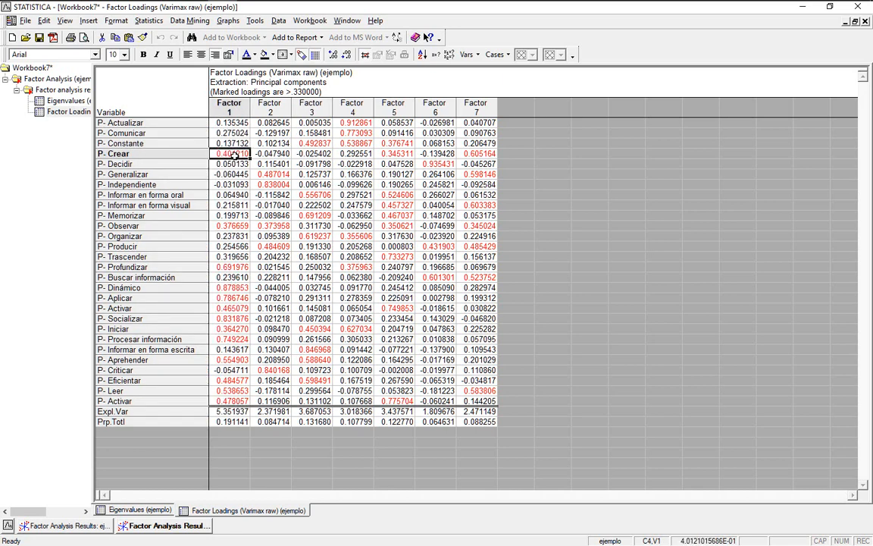
click(230, 225)
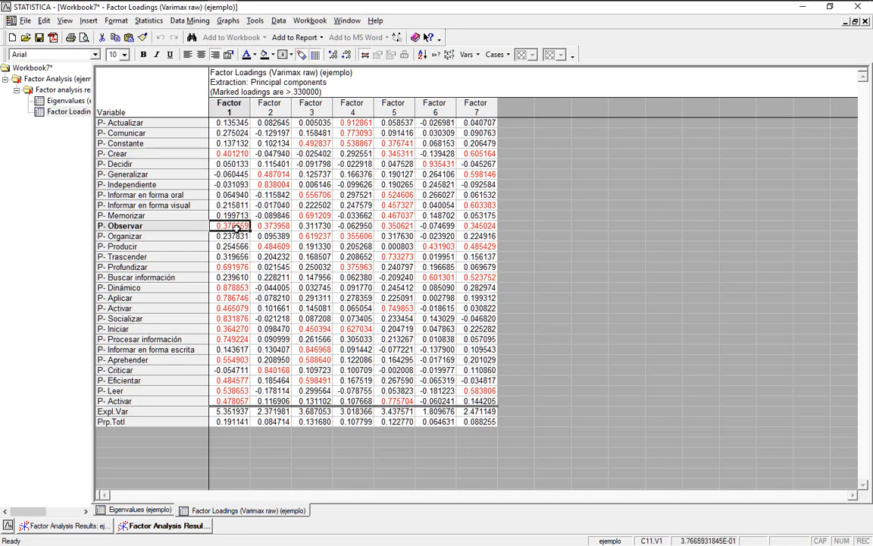
click(218, 265)
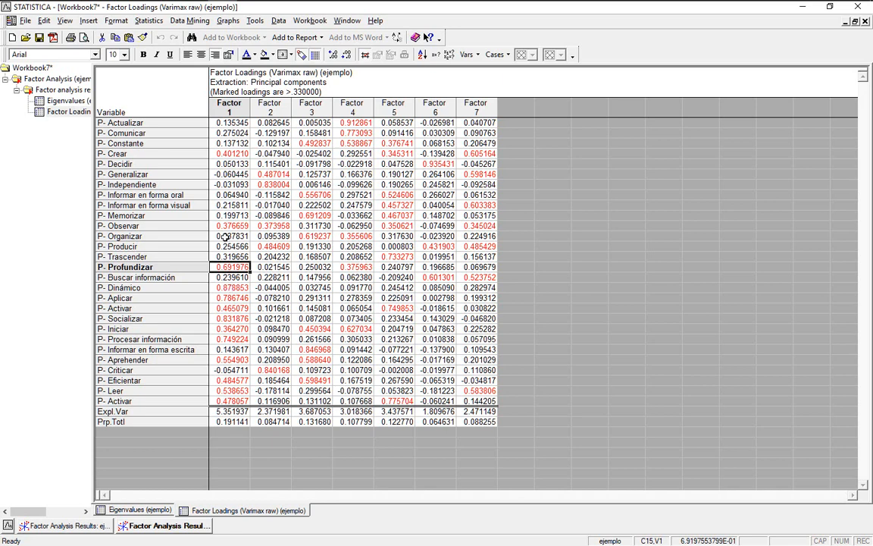
click(232, 108)
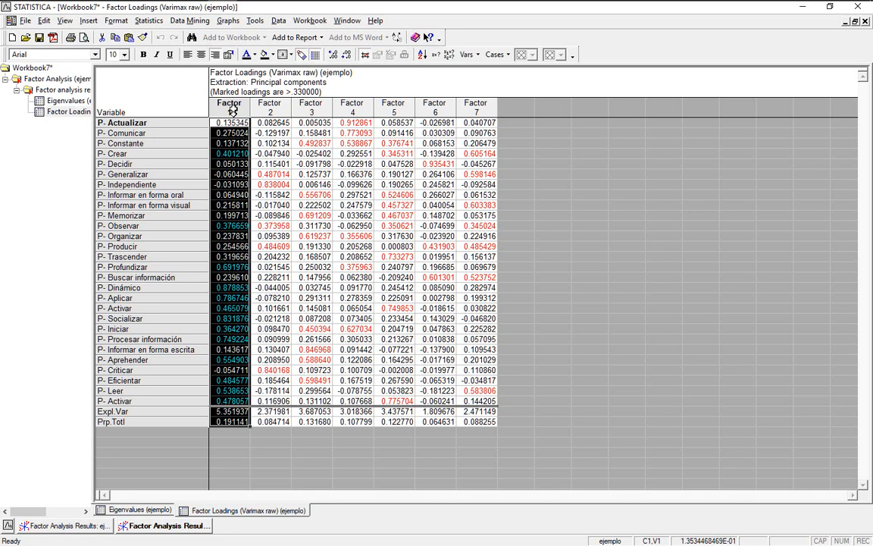
click(233, 124)
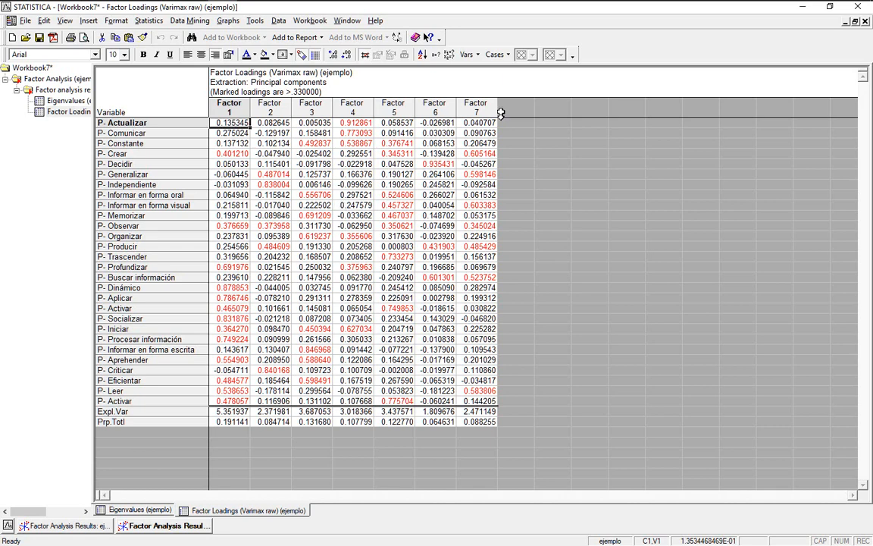
click(163, 525)
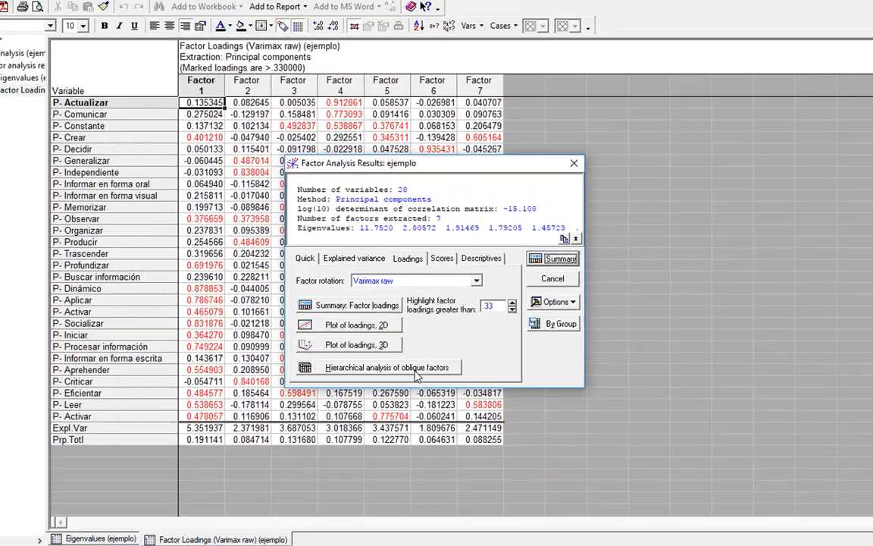
Run Hierarchical analysis of oblique factors to create the Secondary & Primary (Unique) loadings sheet.
click(389, 447)
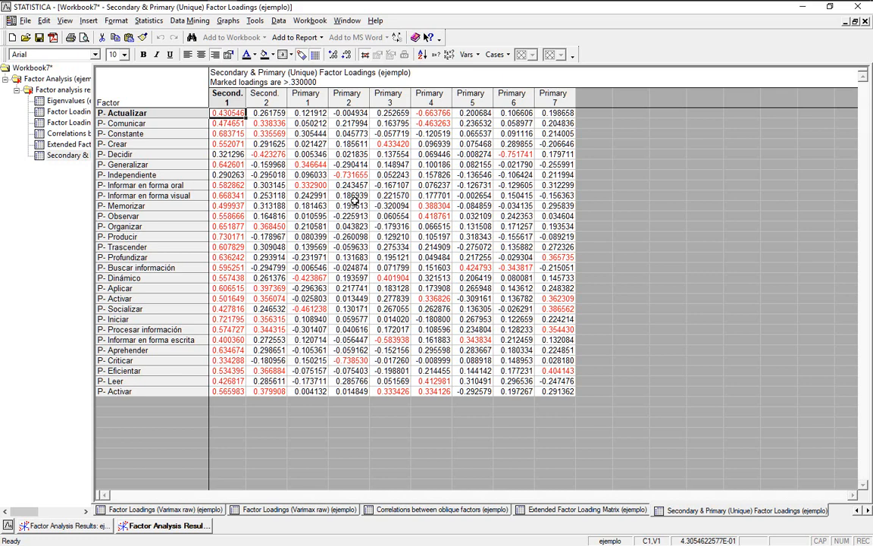
click(424, 113)
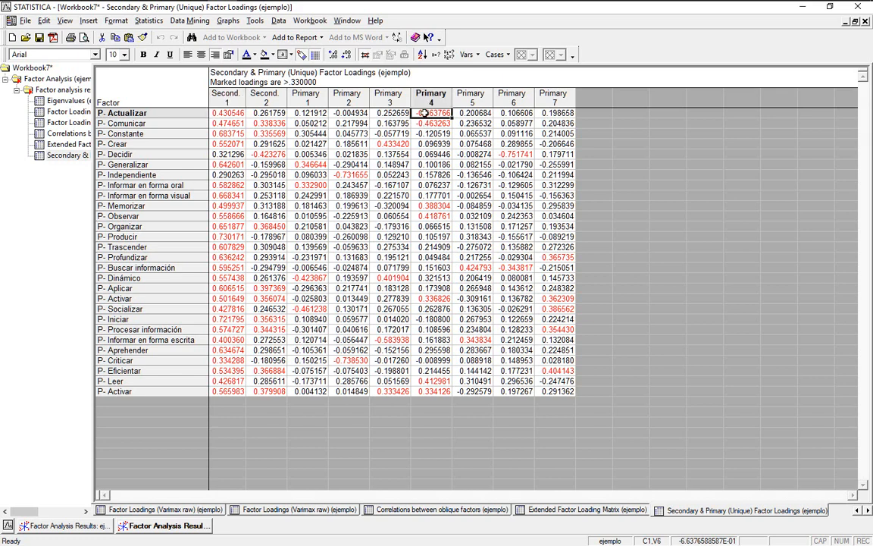
click(426, 121)
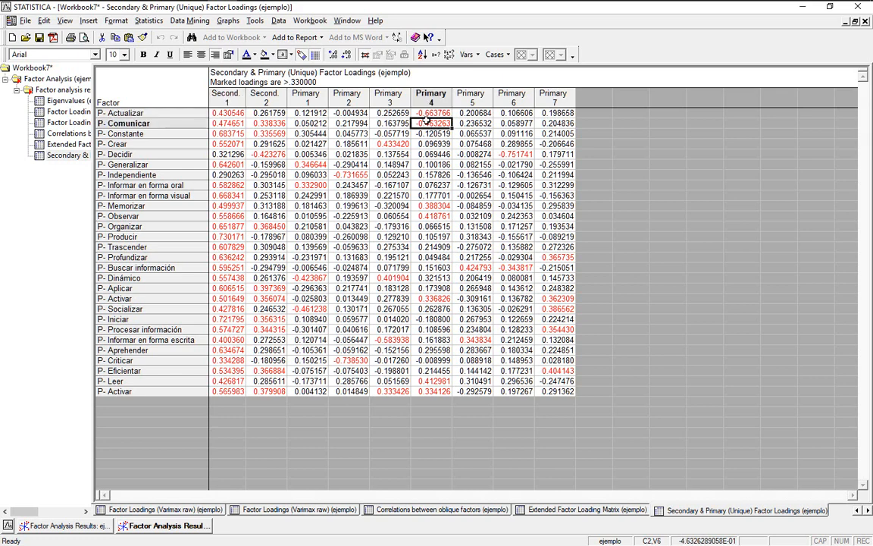
click(195, 122)
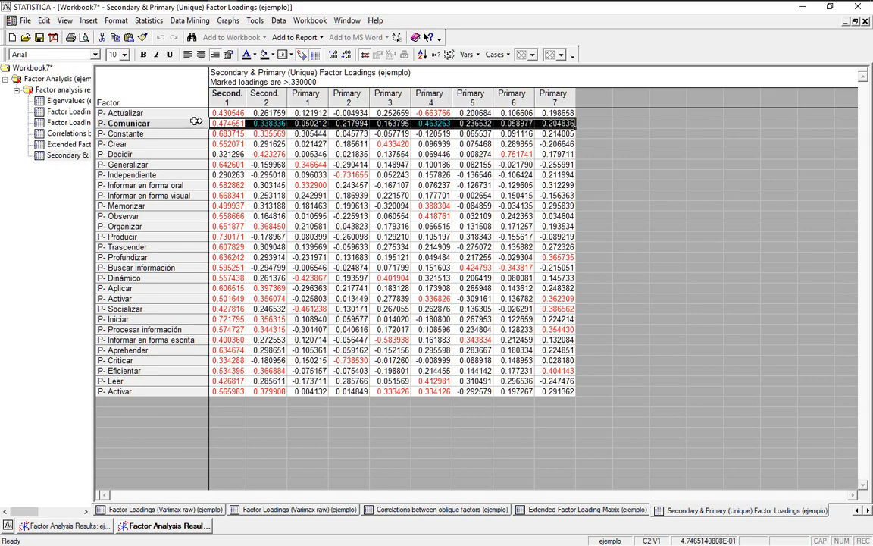
click(192, 112)
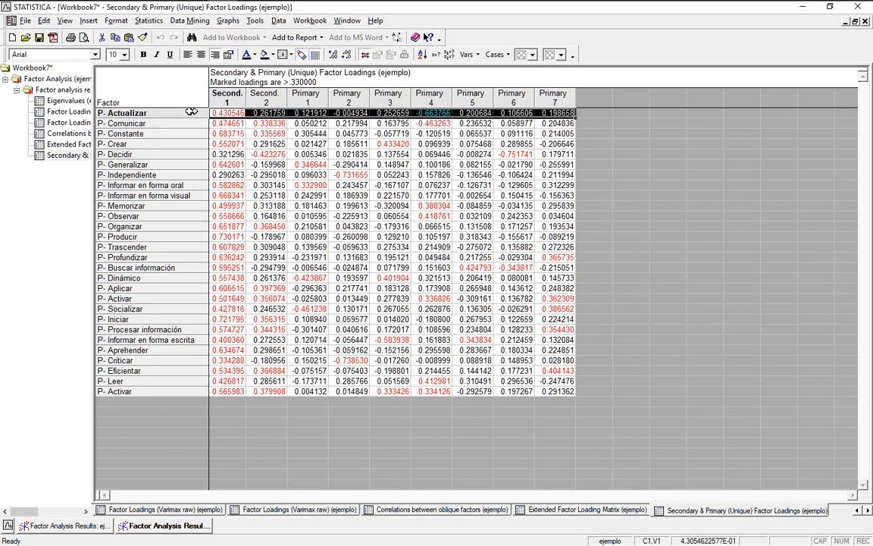
click(545, 103)
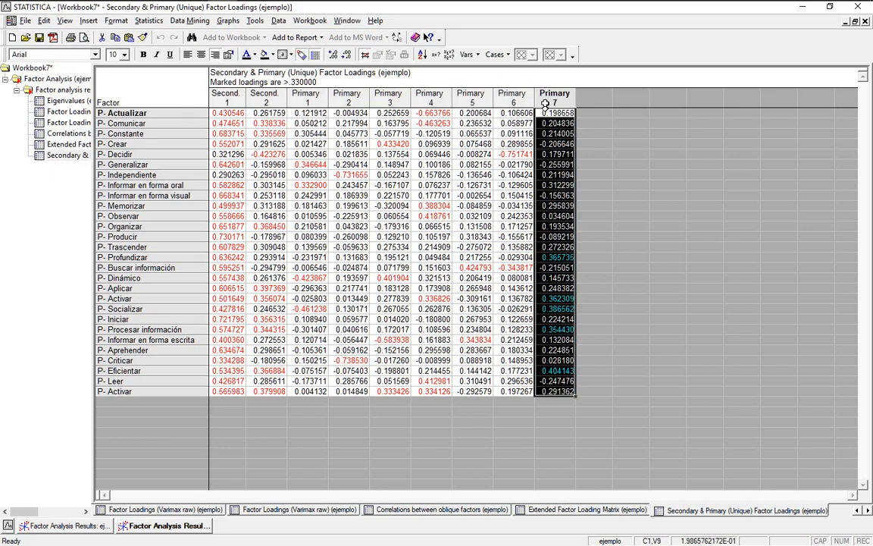
click(561, 155)
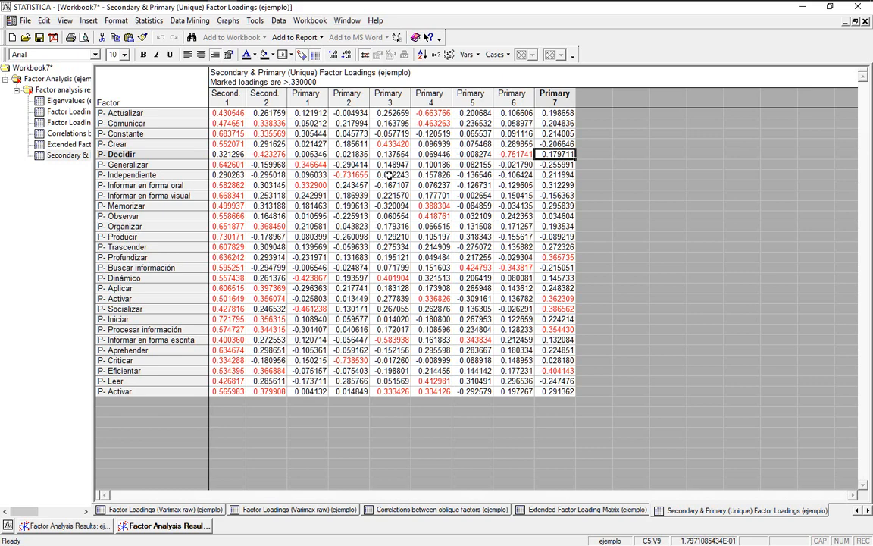
click(171, 154)
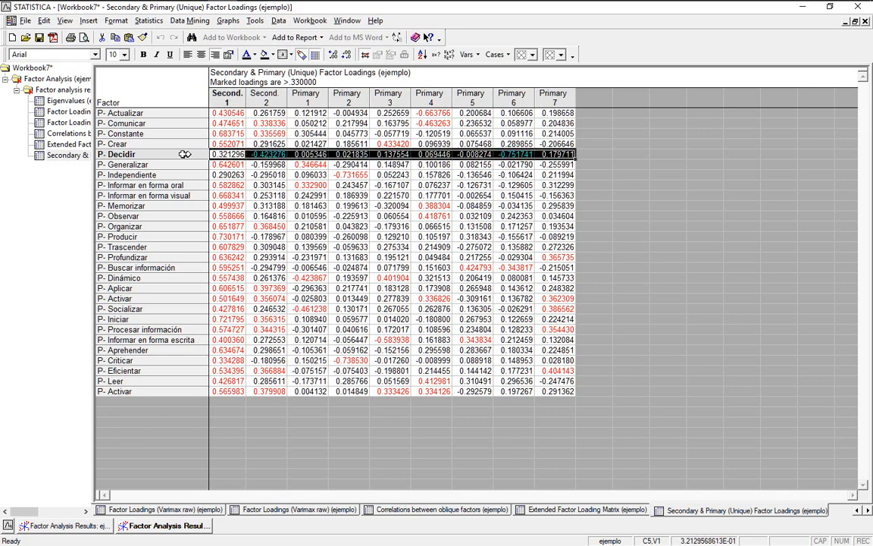
click(267, 154)
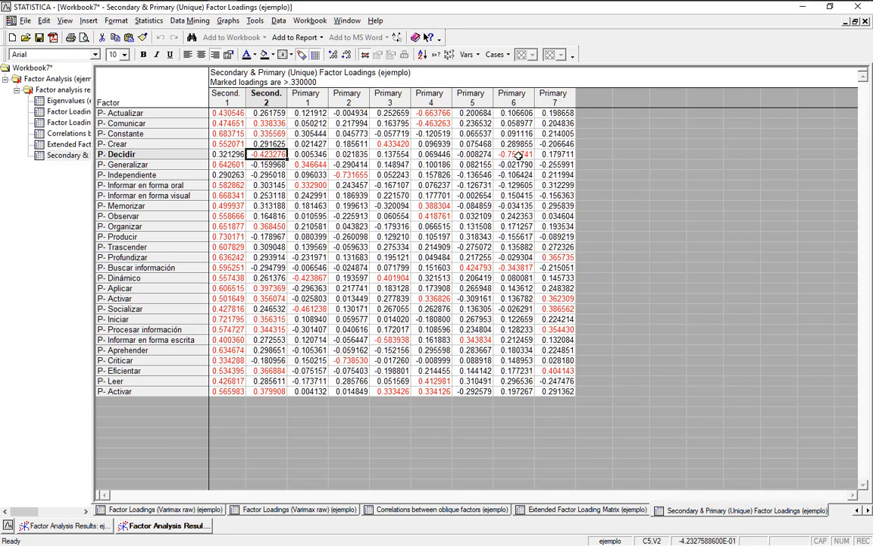
click(184, 155)
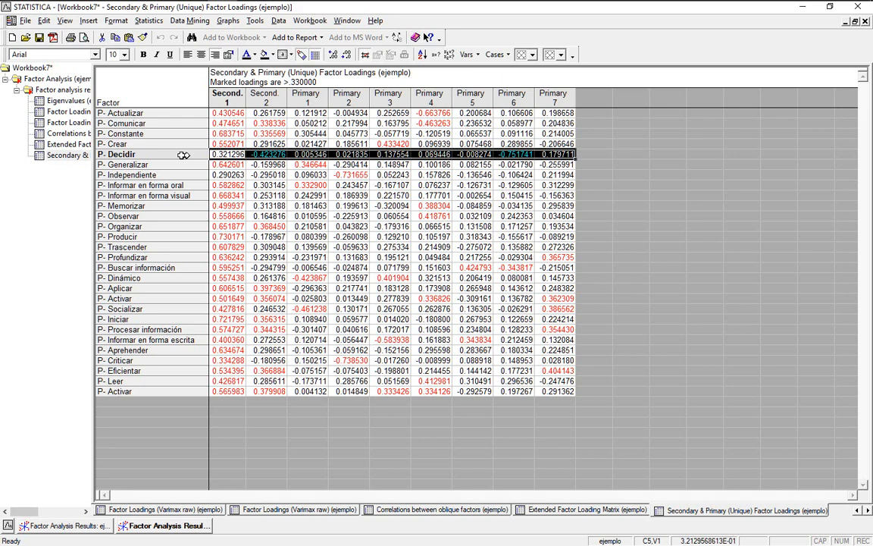
click(308, 154)
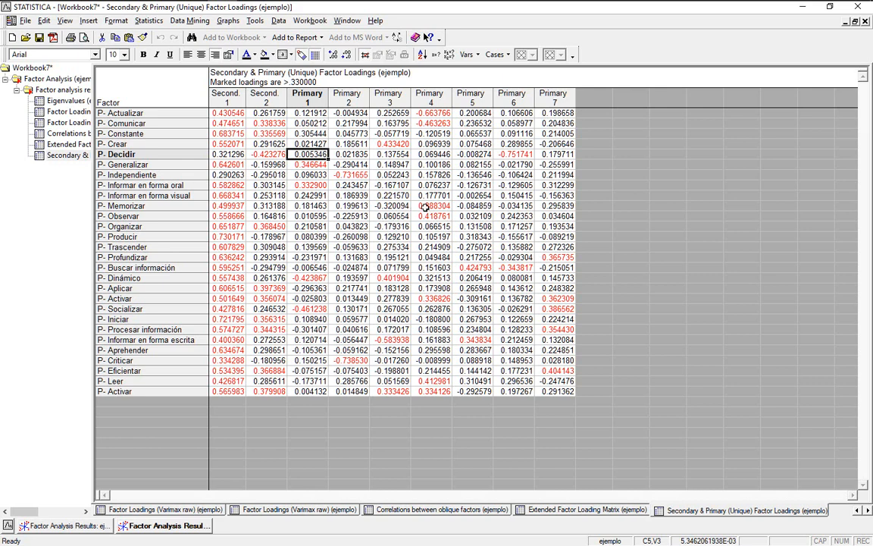
click(427, 206)
click(428, 216)
click(474, 268)
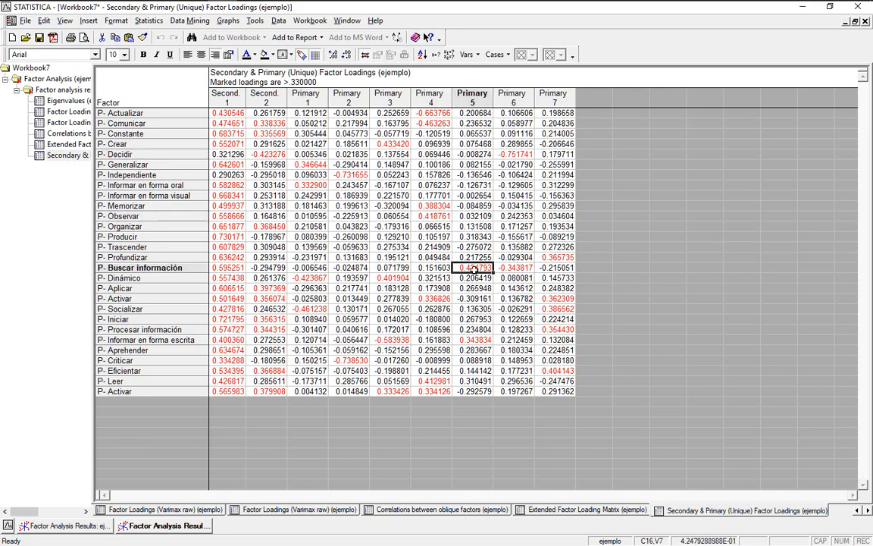
click(196, 269)
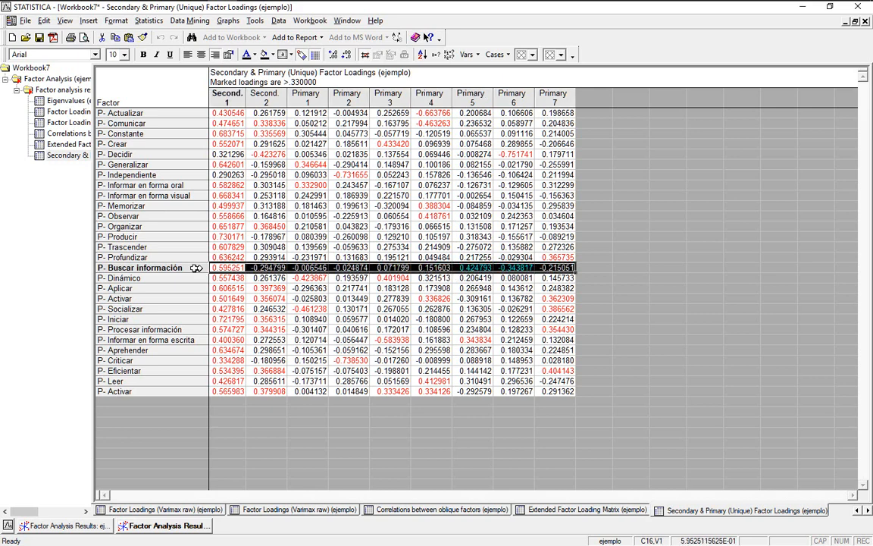
click(267, 268)
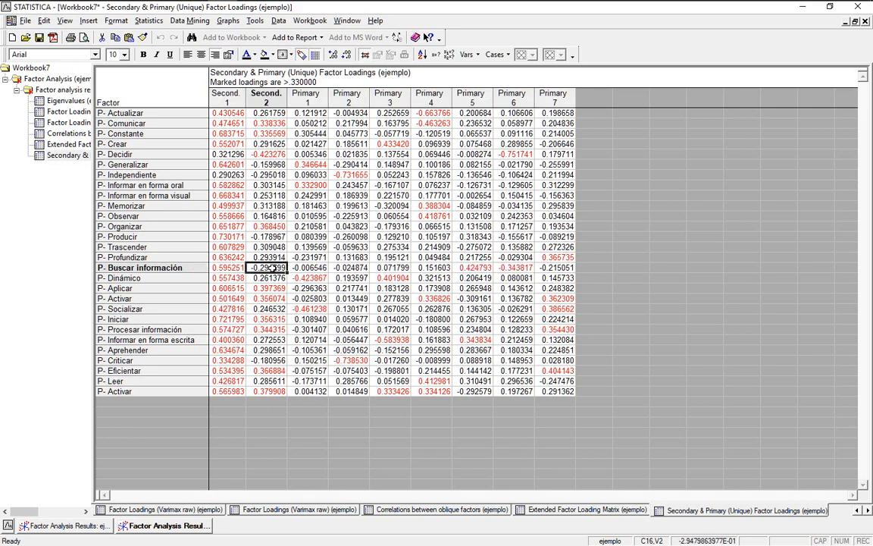
click(474, 269)
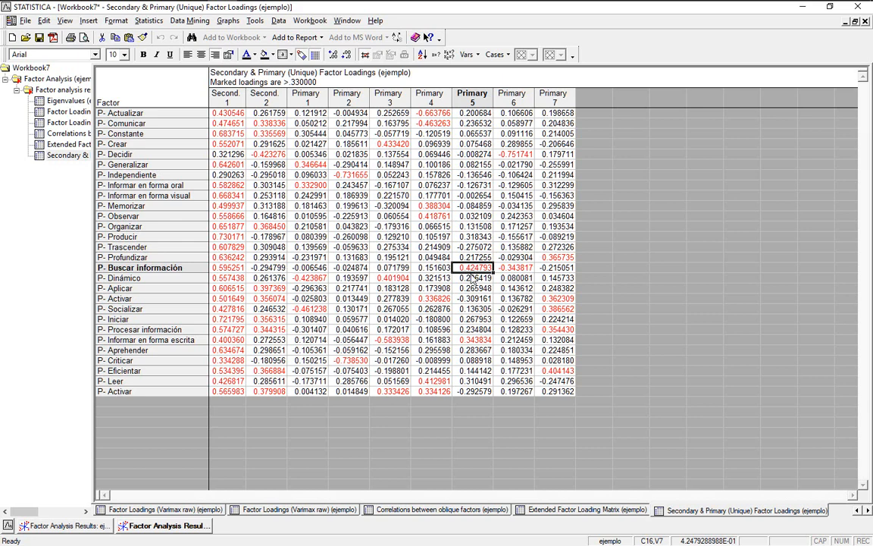
click(431, 114)
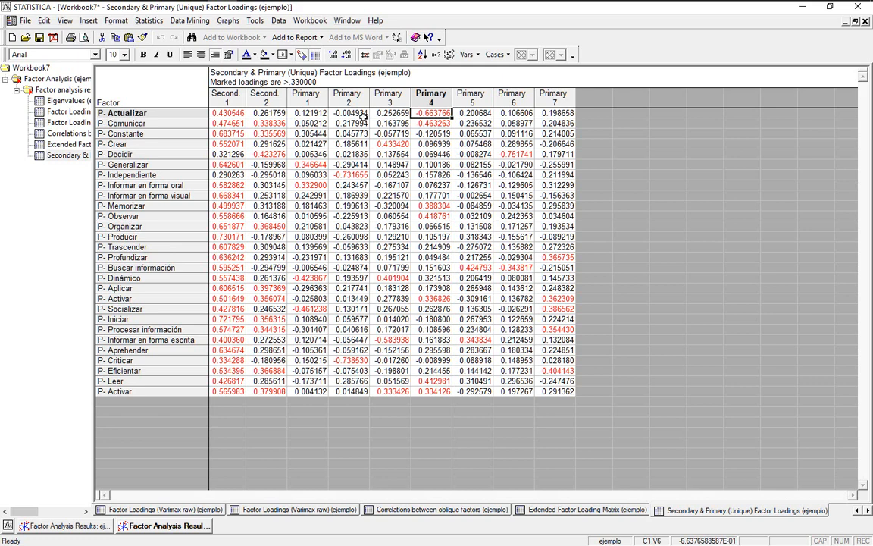
click(229, 99)
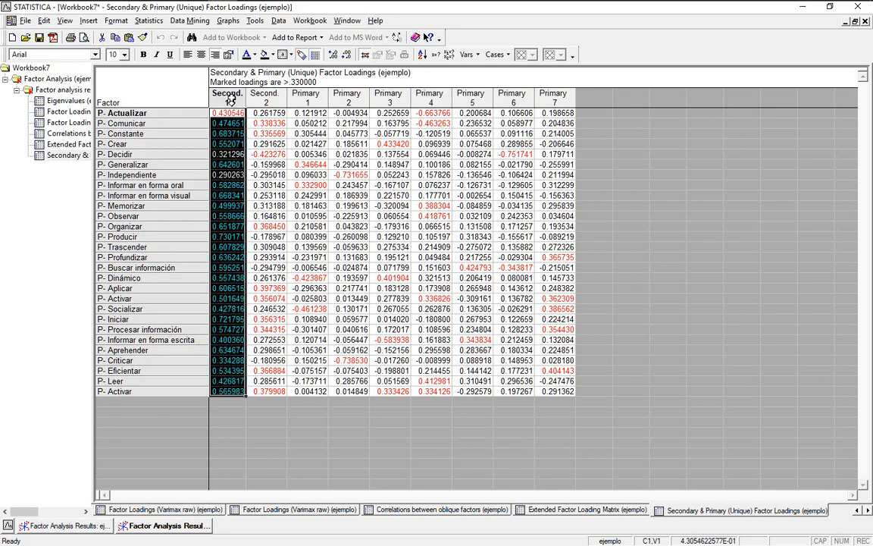
click(270, 99)
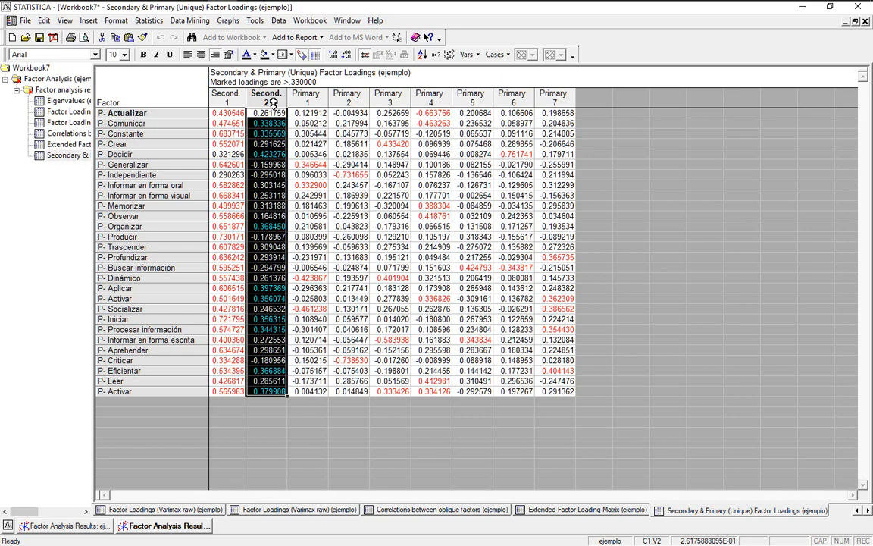
click(272, 113)
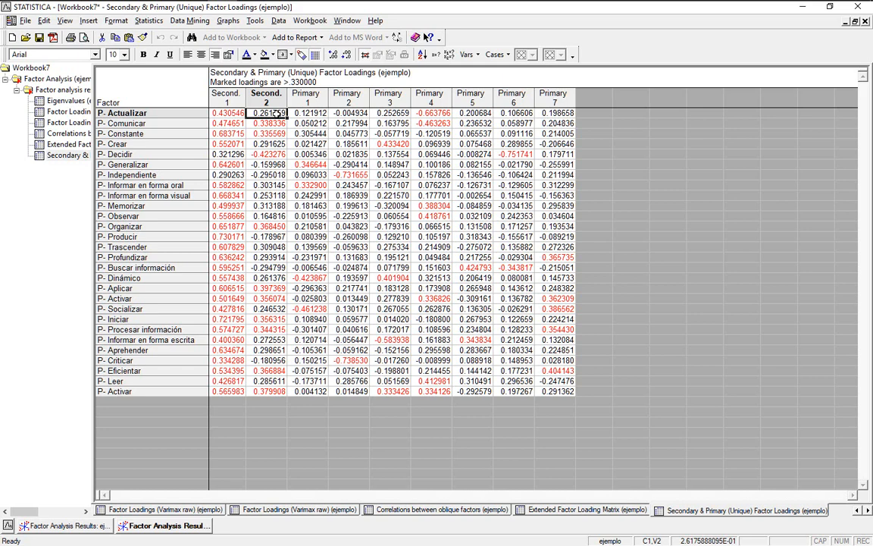
click(432, 113)
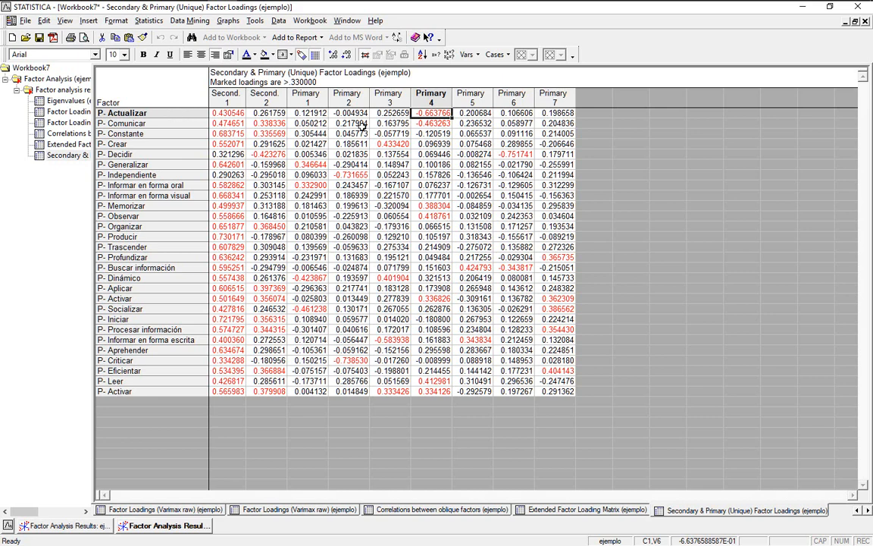
click(261, 123)
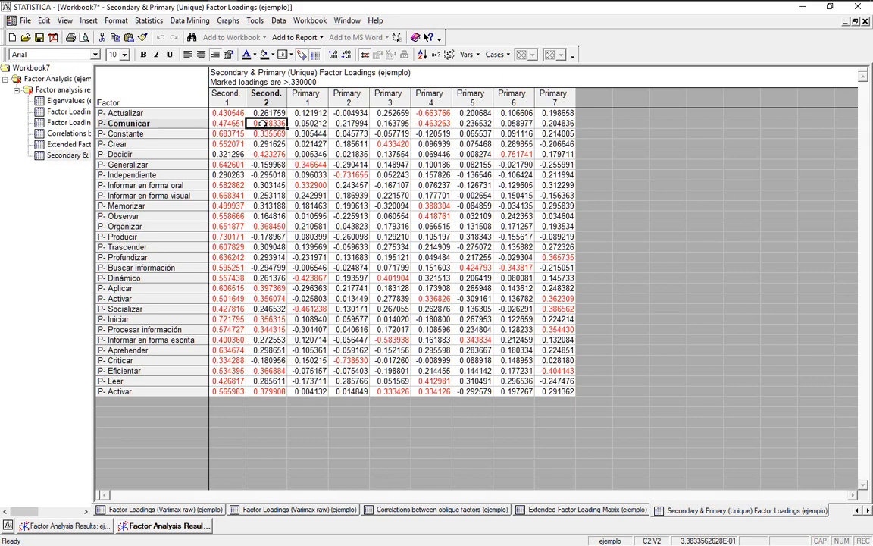
click(423, 123)
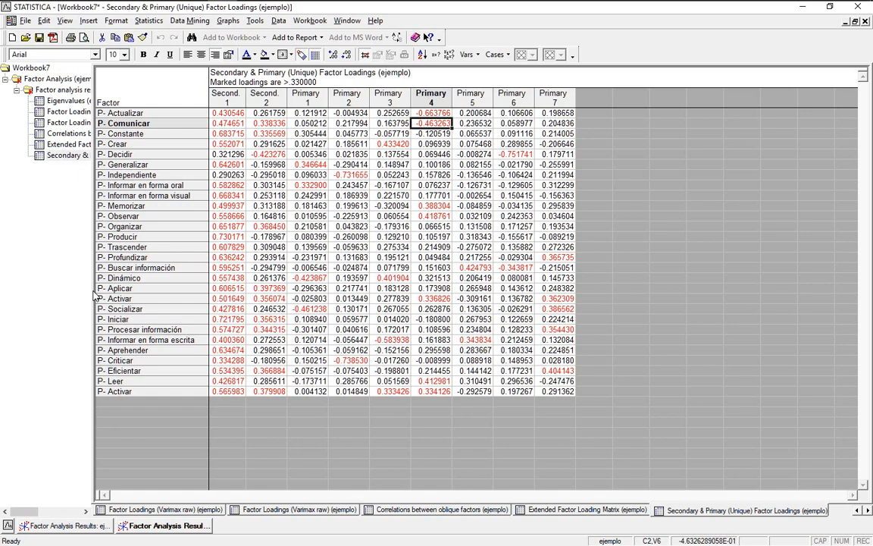
Select all cells of the Secondary & Primary loadings table and copy them with headers.
drag(91, 262, 230, 261)
click(316, 97)
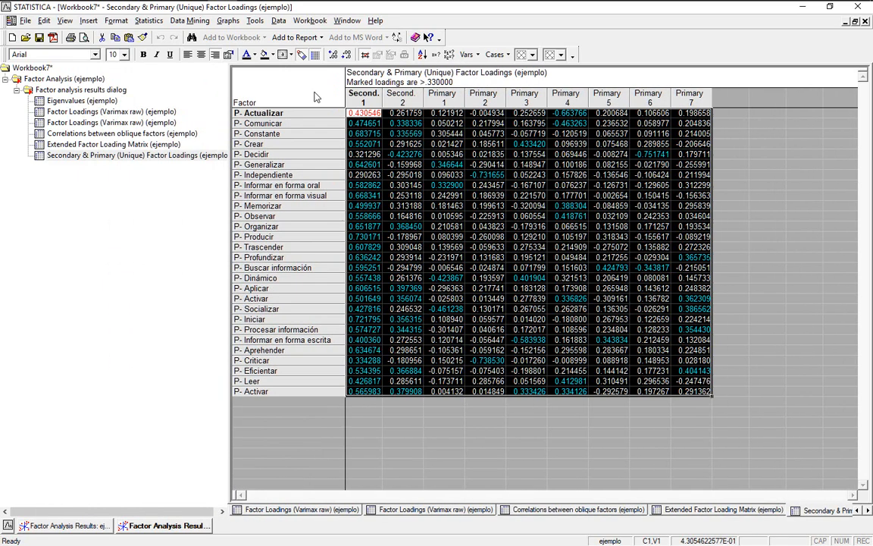
click(44, 20)
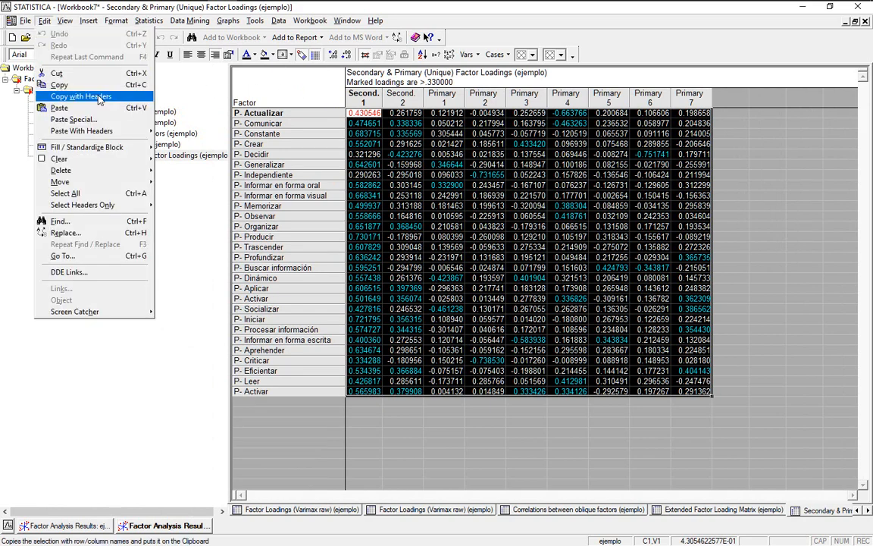
click(80, 96)
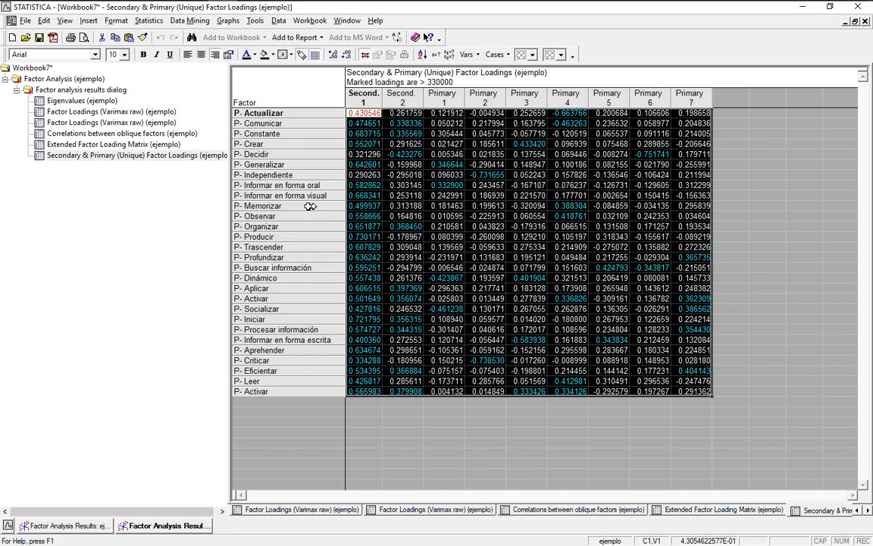
click(447, 204)
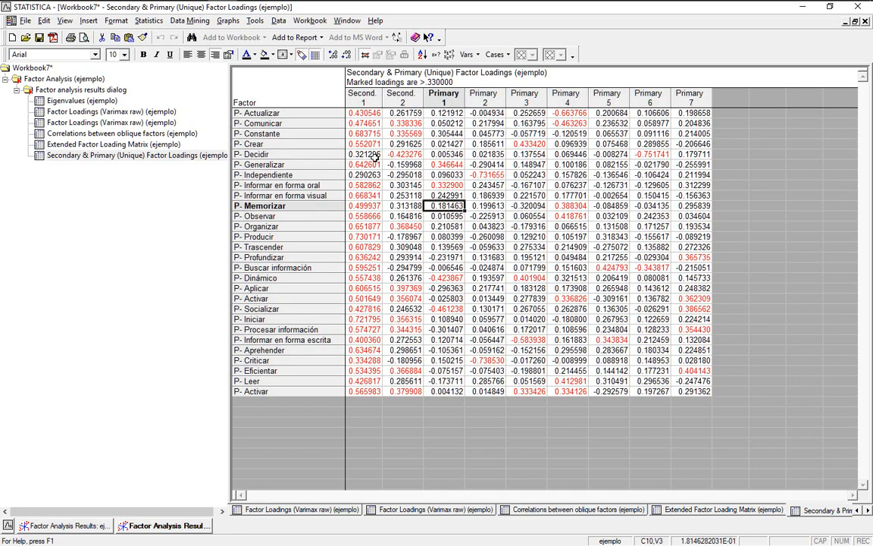
click(567, 113)
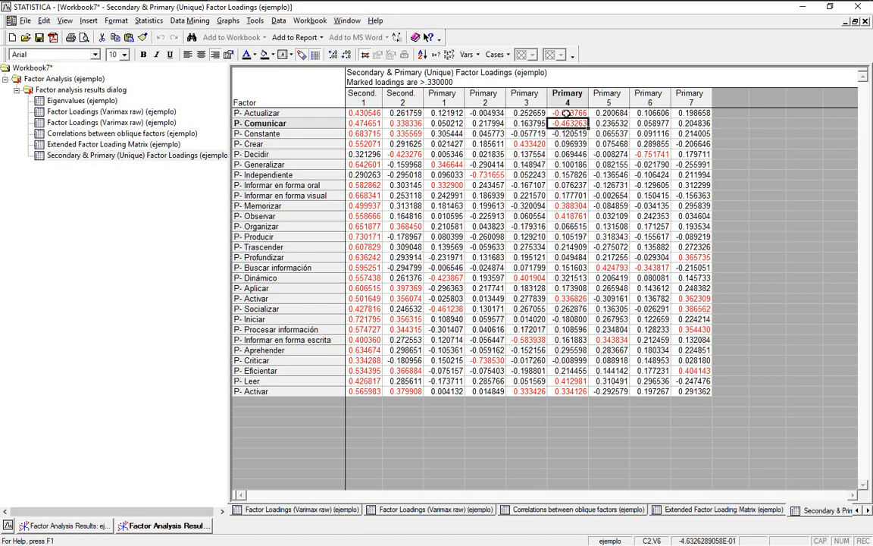
click(639, 153)
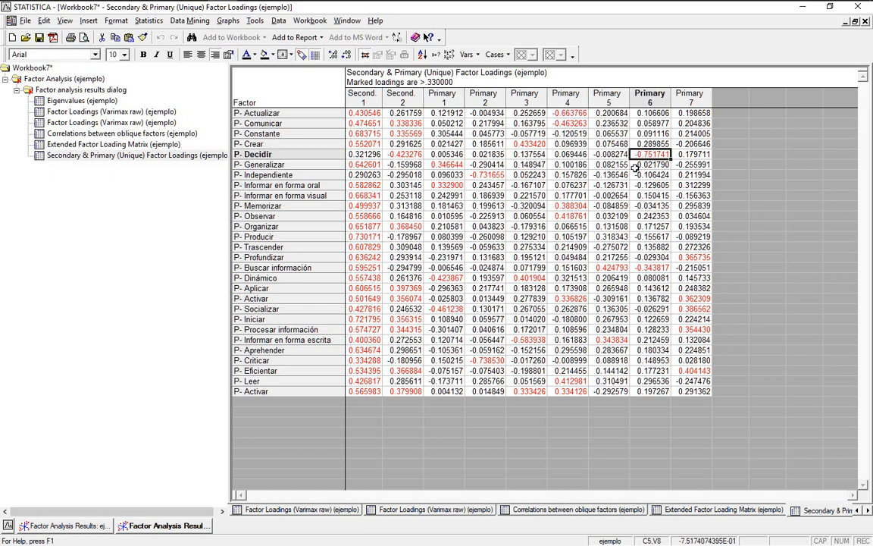
click(691, 258)
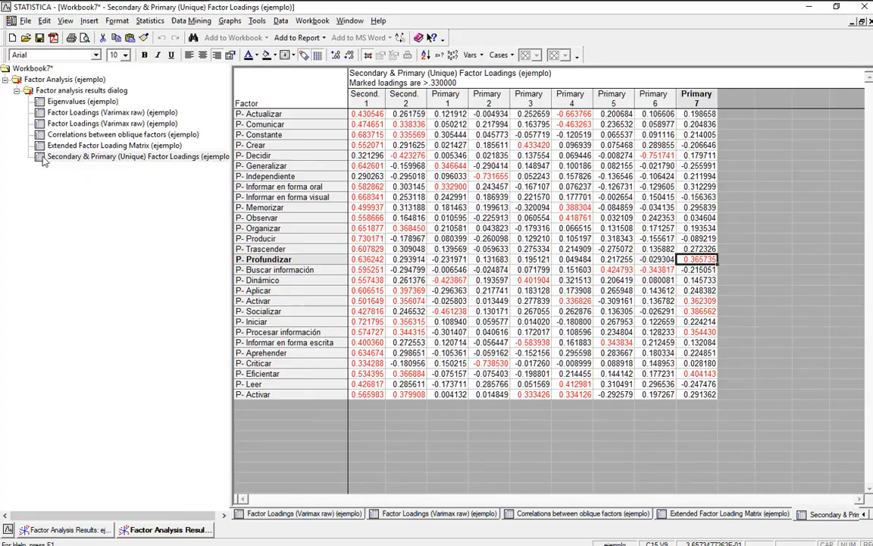
Copy the Secondary & Primary (Unique) Factor Loadings table and paste it as the original's last child.
right_click(44, 159)
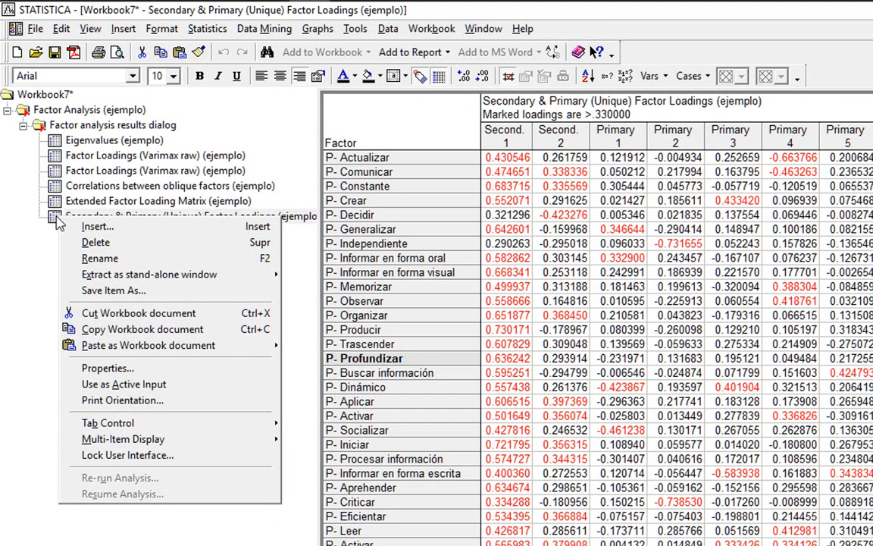
click(162, 332)
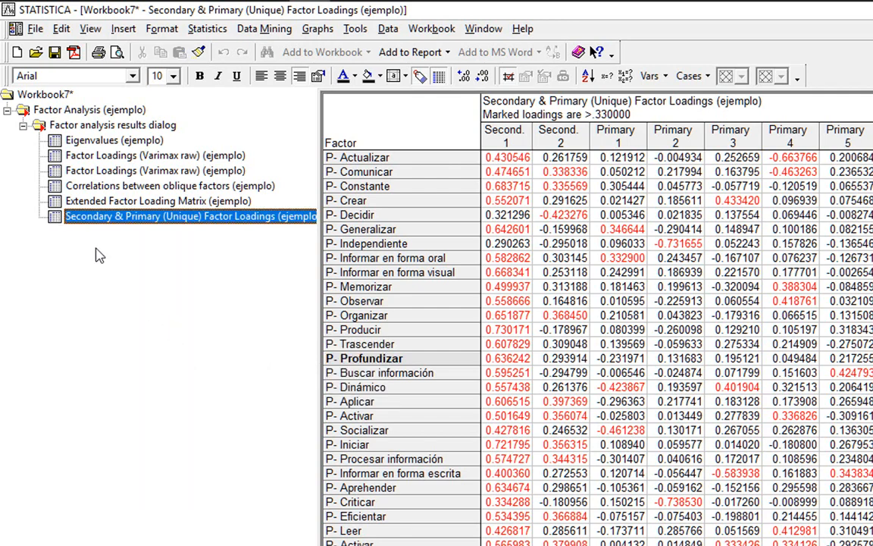
right_click(55, 218)
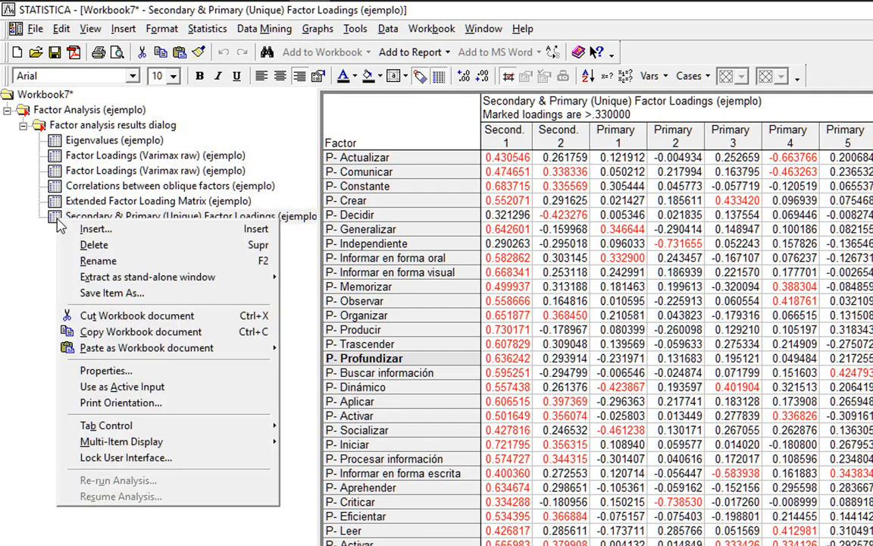
mouse_move(240, 350)
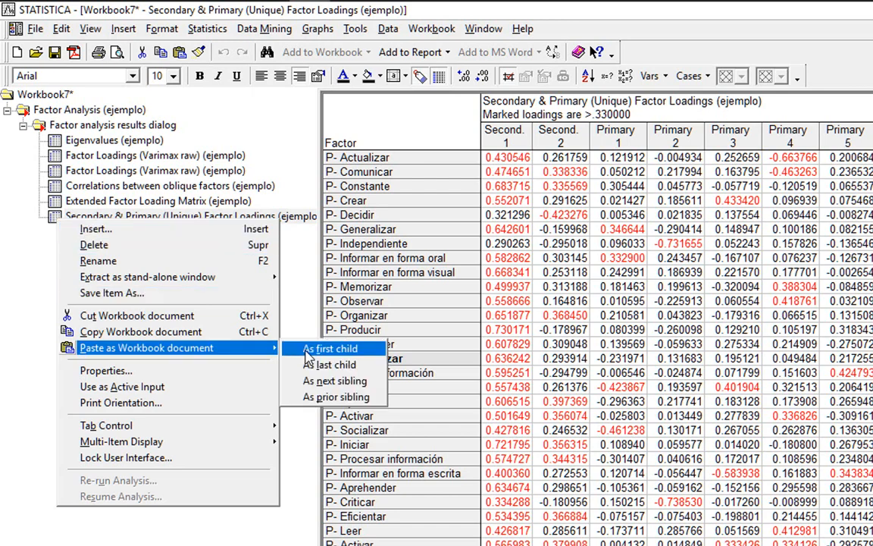
click(367, 366)
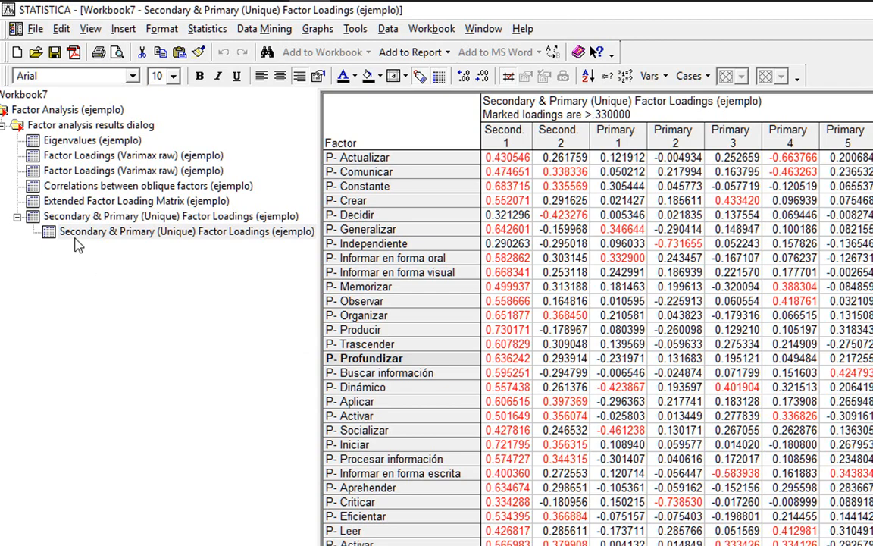
Blank the unmarked loadings in the Second. 1 and Second. 2 columns, starting with Decidir.
click(506, 216)
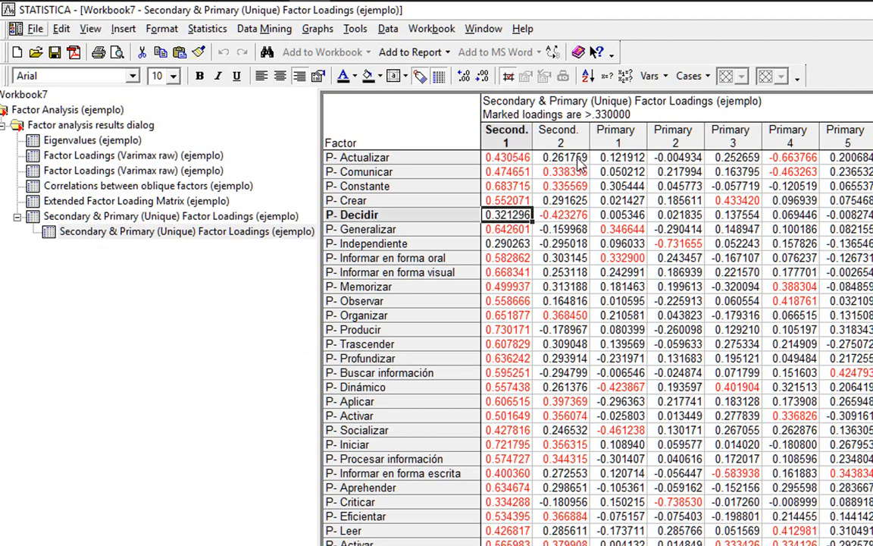
ctrl+click(577, 158)
ctrl+click(573, 200)
ctrl+click(574, 230)
ctrl+click(574, 244)
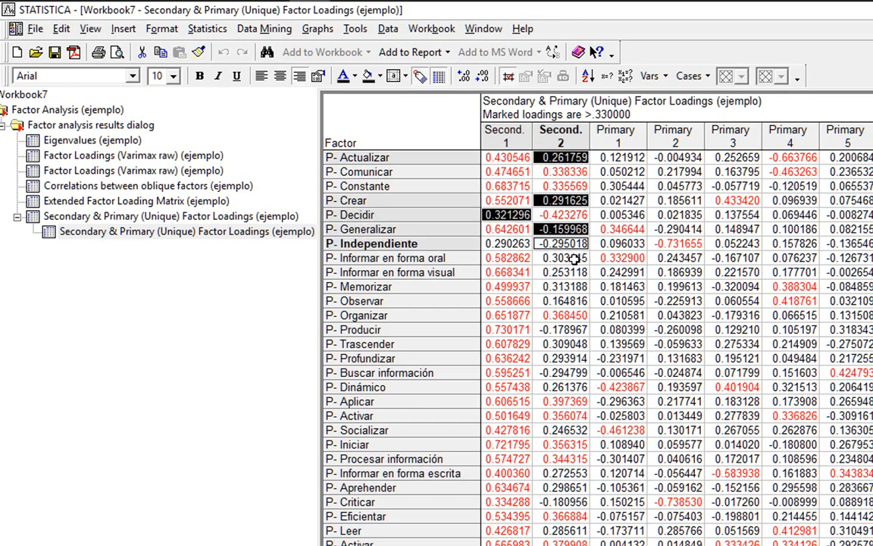
ctrl+click(573, 259)
ctrl+click(513, 244)
key(Delete)
key(Return)
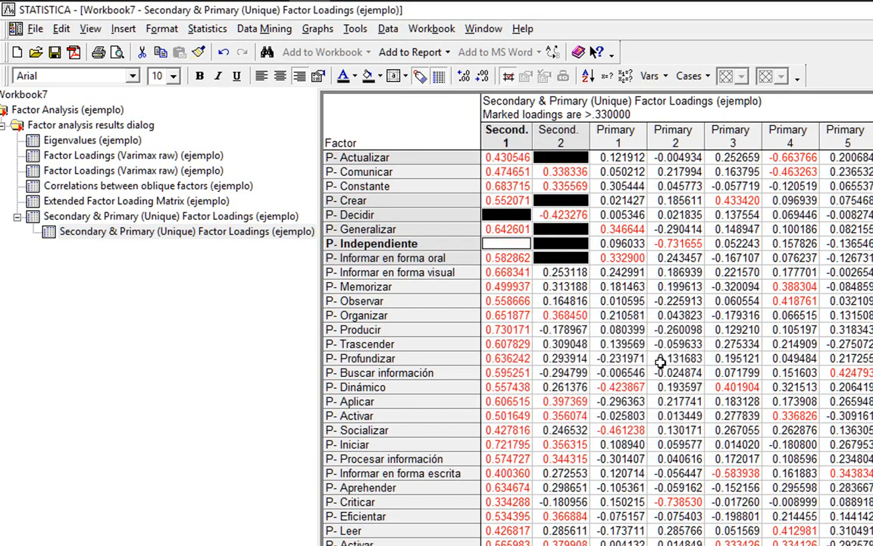
Clear the unmarked Primary 1–2 values for Actualizar through Decidir and Primary 3 values for Actualizar through Constante.
click(576, 272)
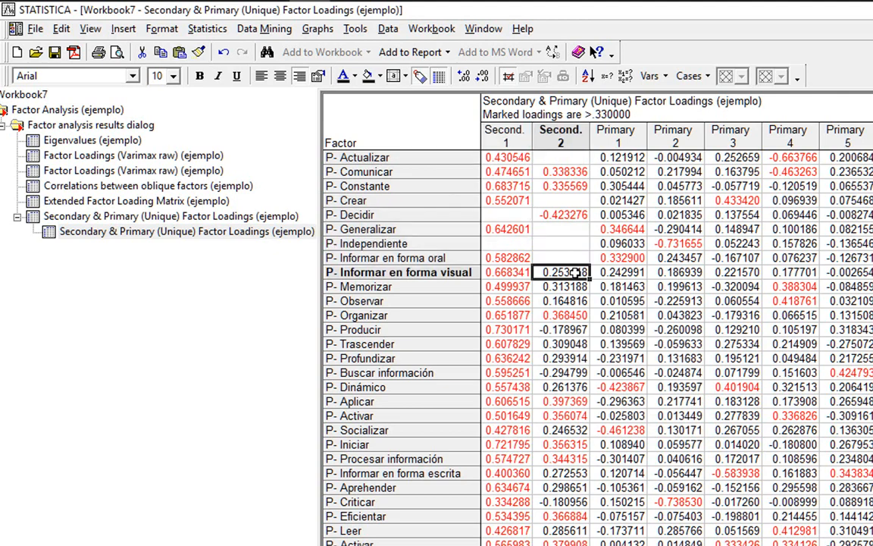
drag(618, 158, 674, 216)
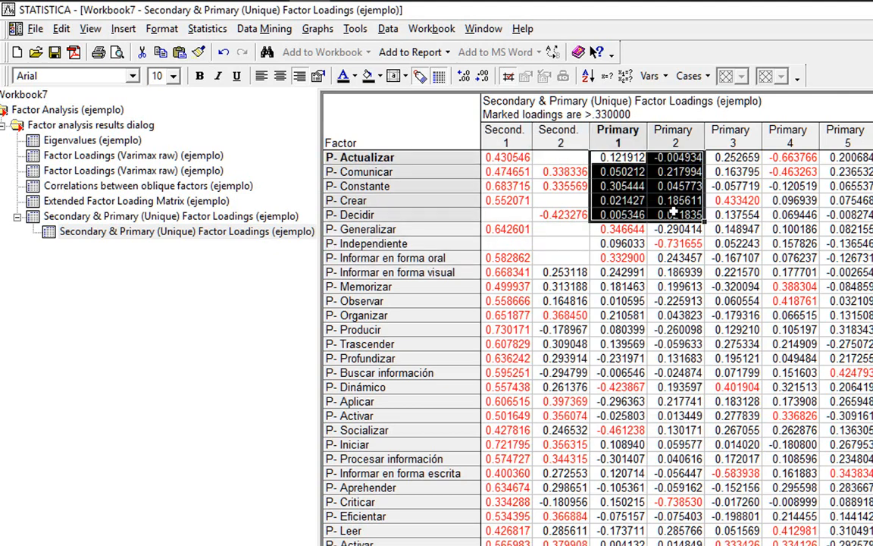
key(Delete)
key(Return)
drag(733, 157, 733, 186)
key(Delete)
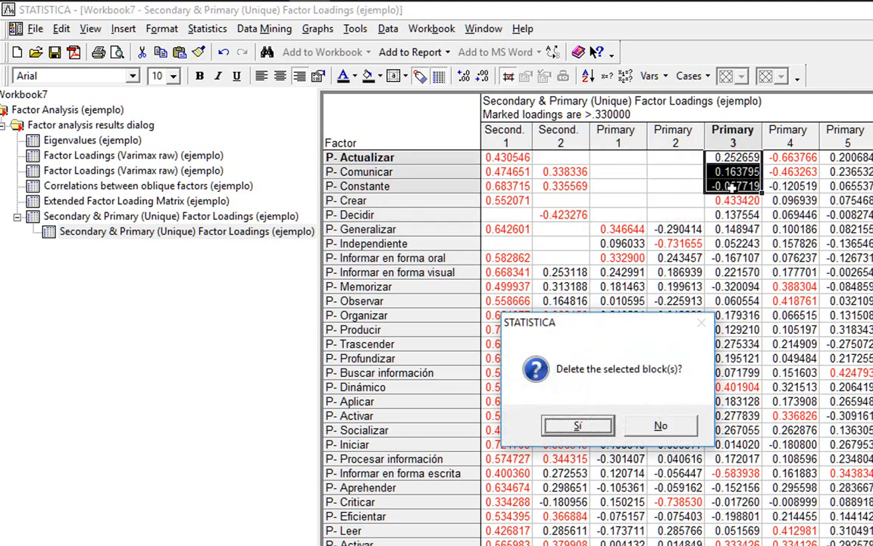
key(Return)
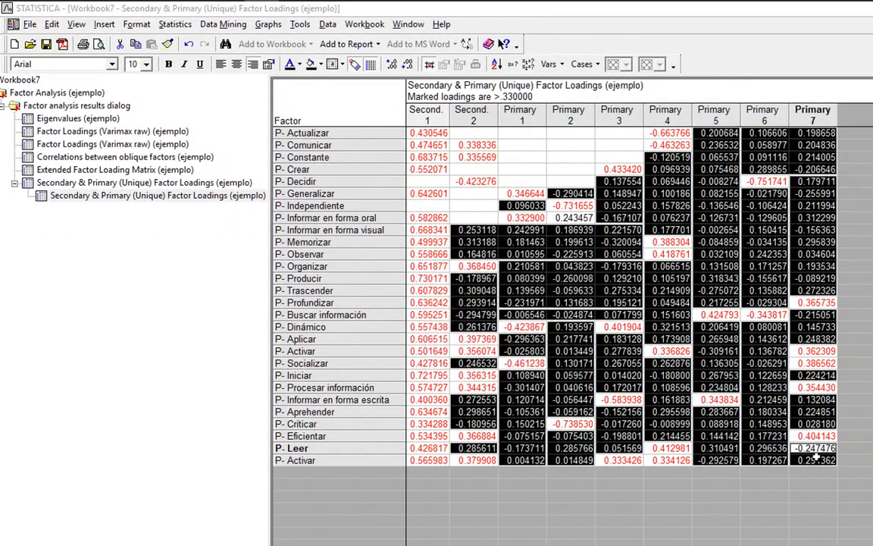
Delete the remaining unmarked values, including 0.243457 in Primary 2, and compare with the original table.
key(Delete)
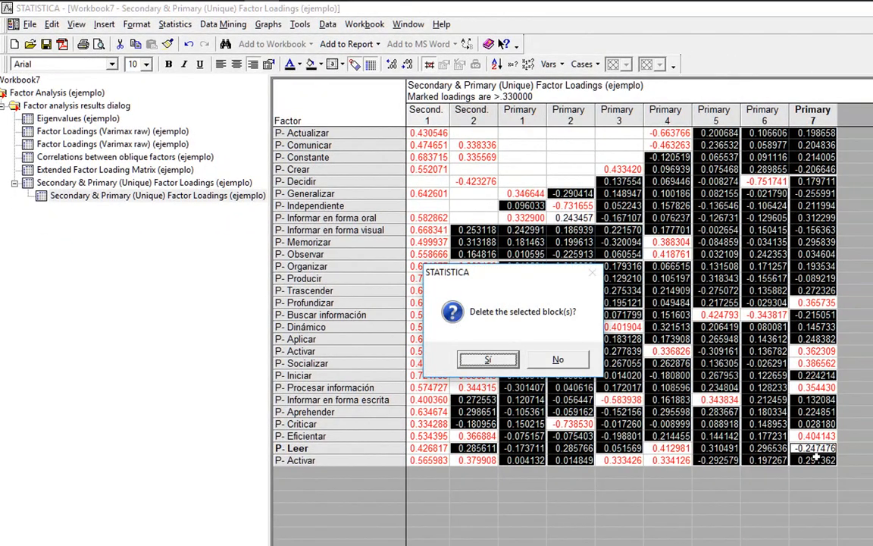
click(488, 359)
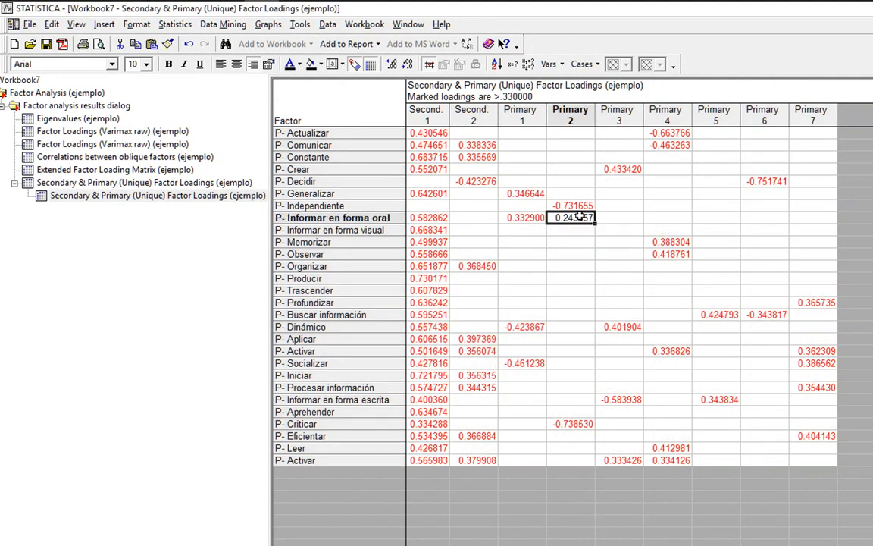
key(Delete)
click(181, 185)
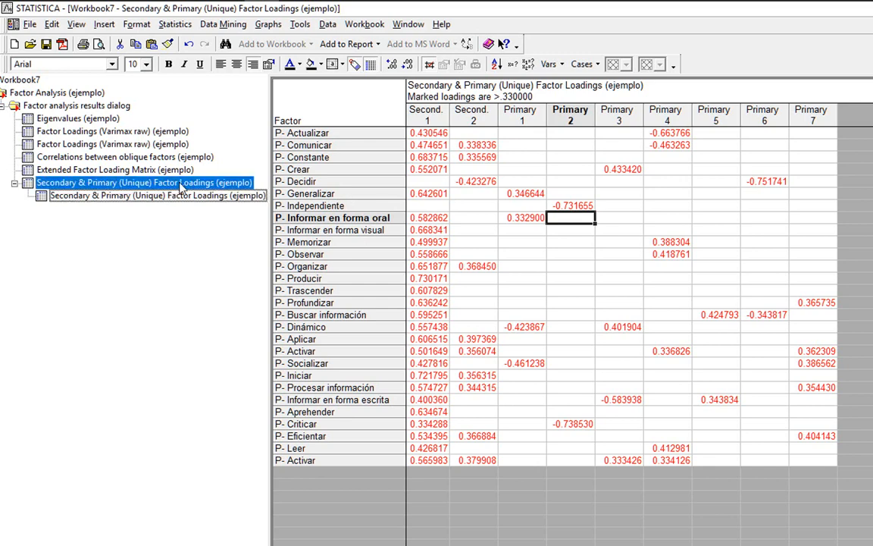
click(177, 197)
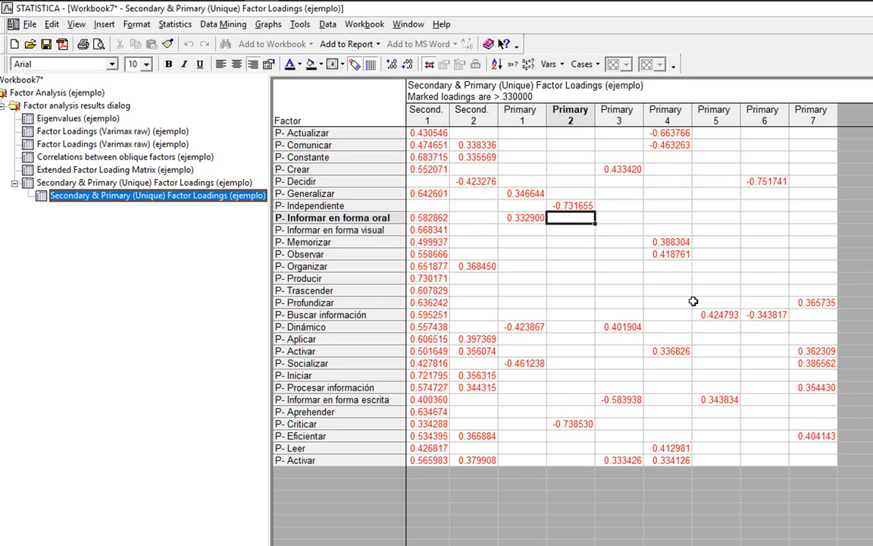
click(615, 169)
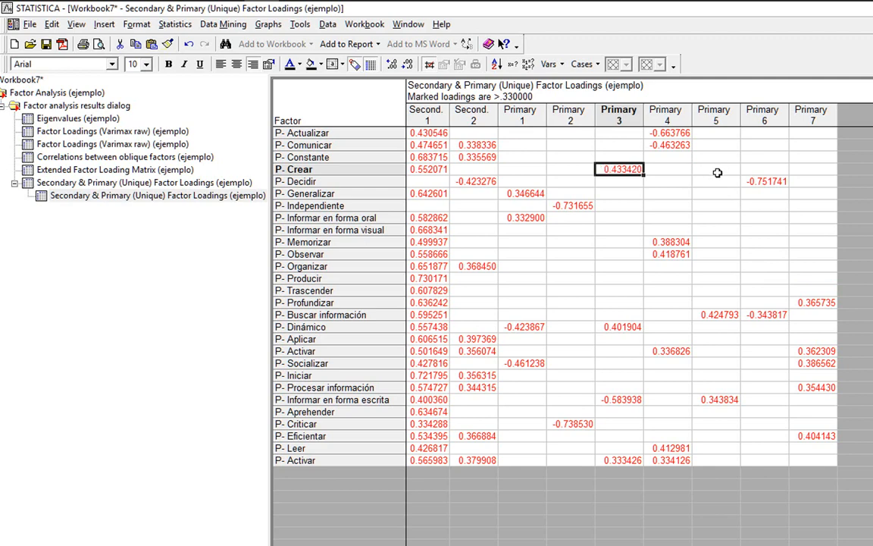
click(483, 121)
click(567, 115)
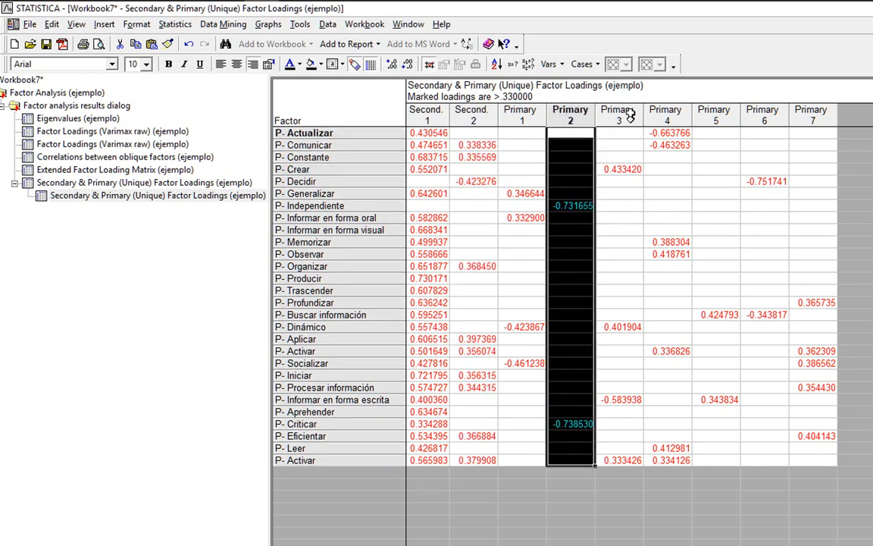
click(666, 115)
click(716, 114)
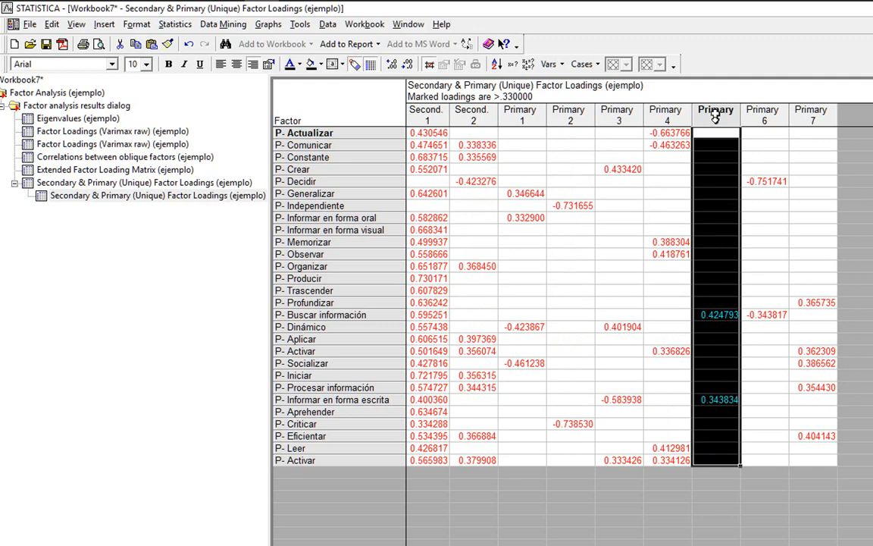
click(766, 115)
click(813, 115)
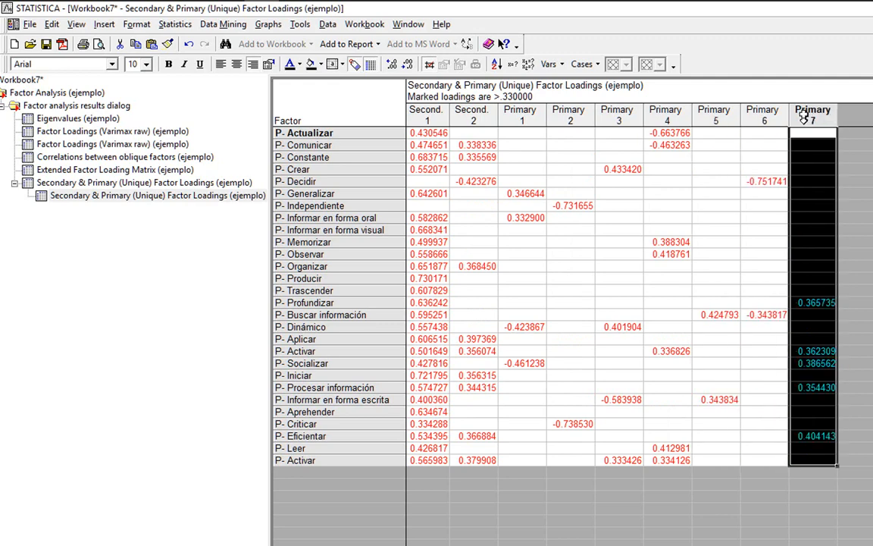
click(808, 302)
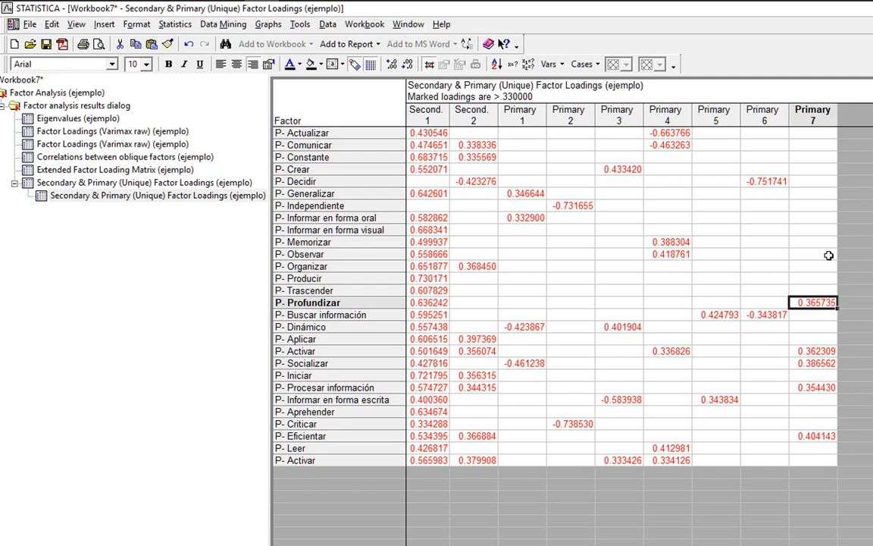
click(713, 315)
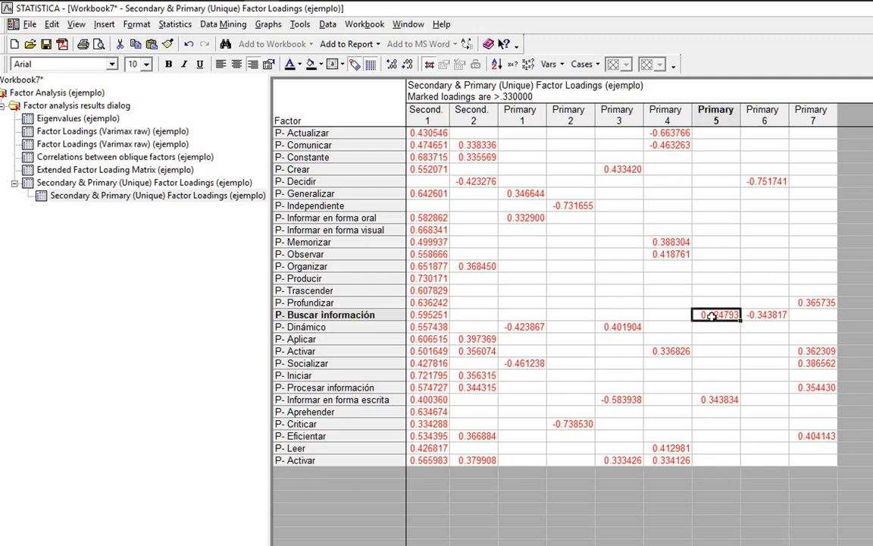
click(343, 314)
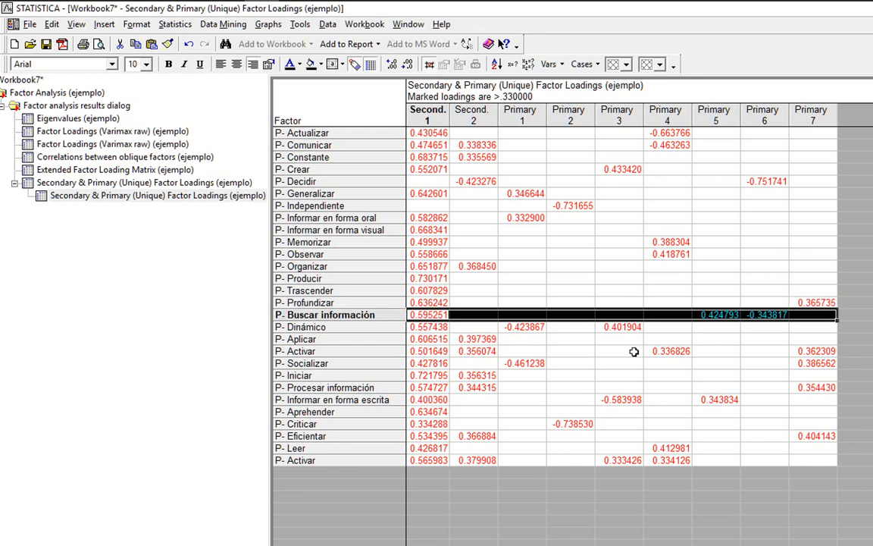